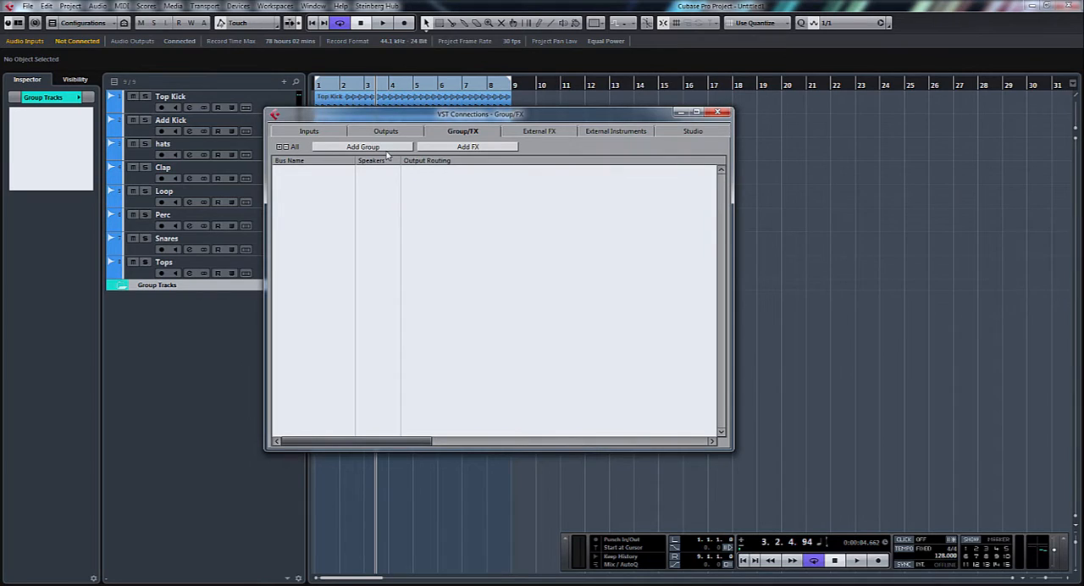
Add one stereo group channel named Drum Buss and close the VST Connections window
click(386, 149)
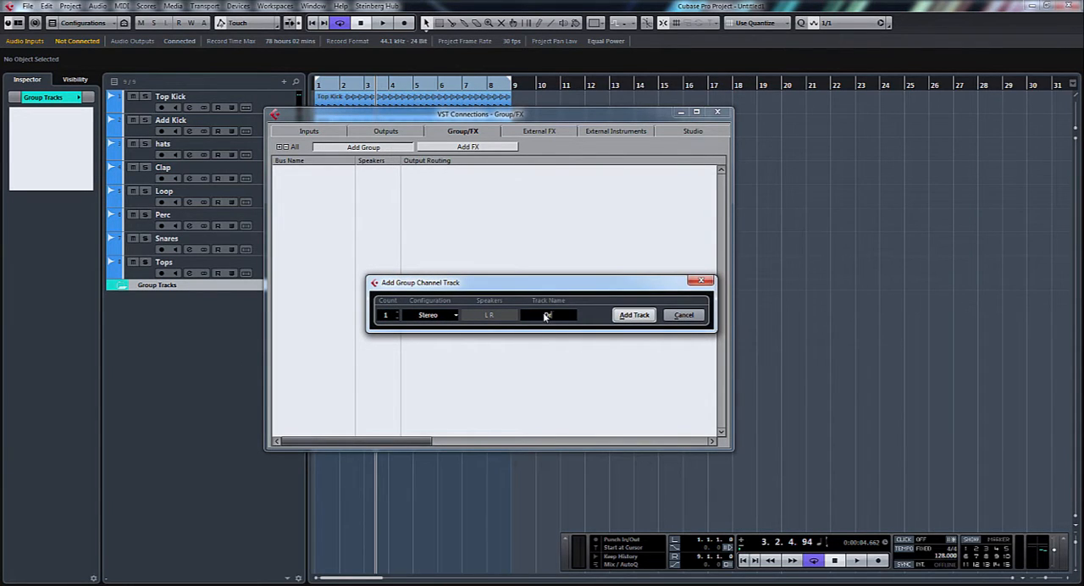
text(Drum Buss)
key(Return)
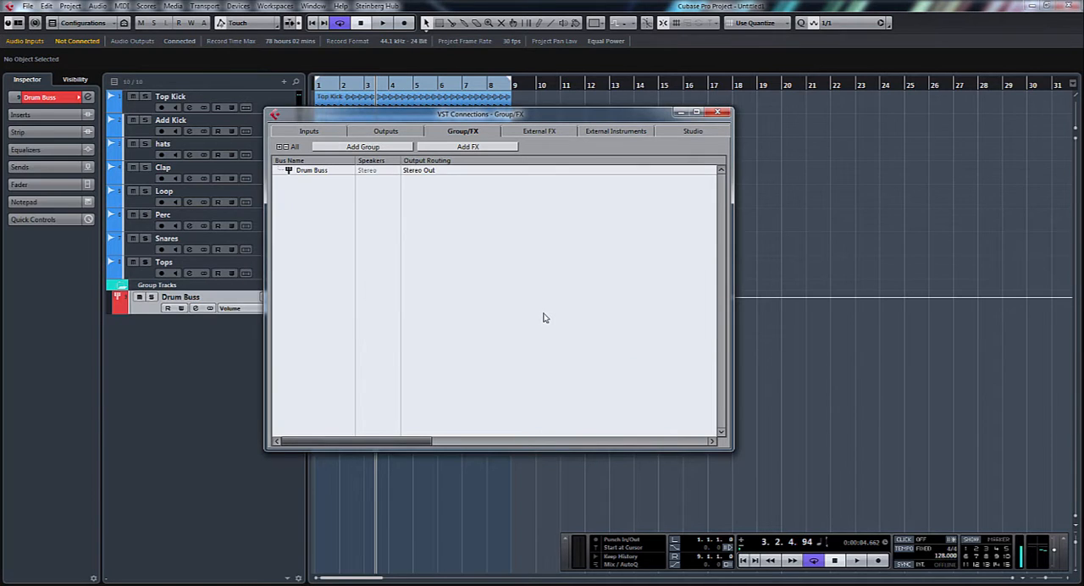
click(717, 112)
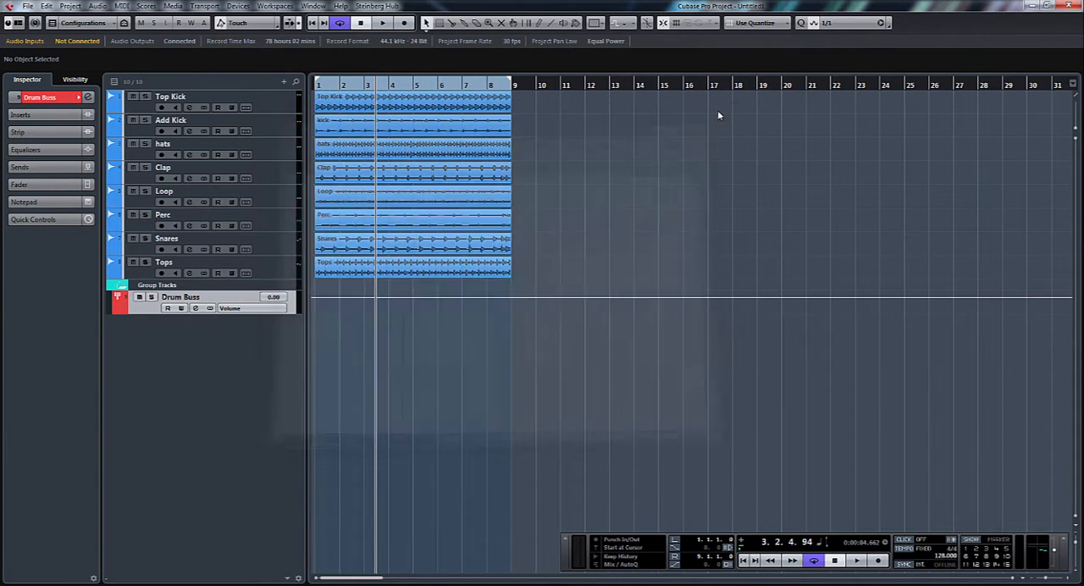
Pin the Drum Buss channel in the mixer's right zone and move the transport panel clear of the channel strips
key(F3)
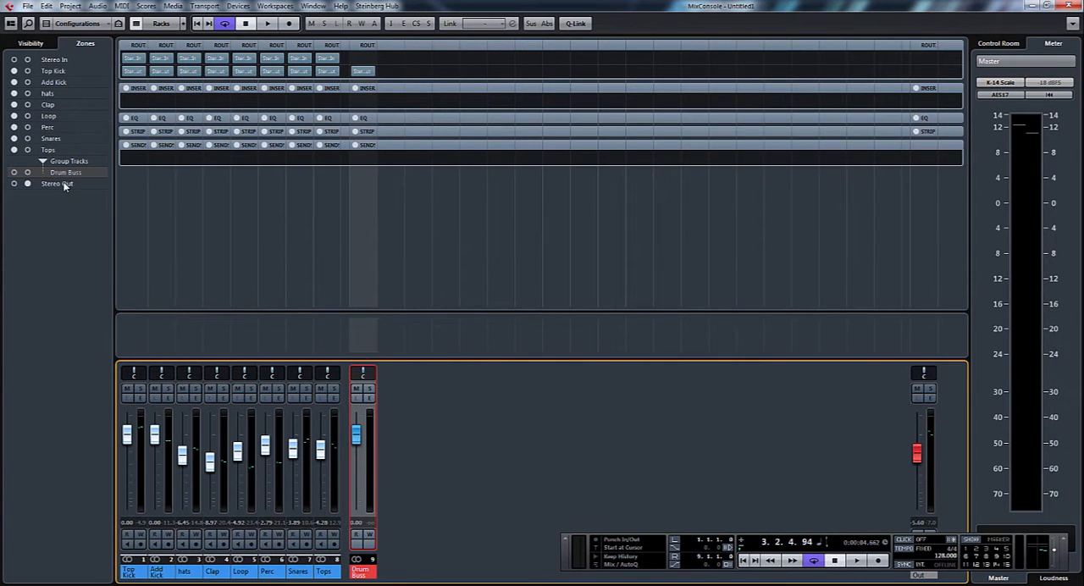
click(27, 173)
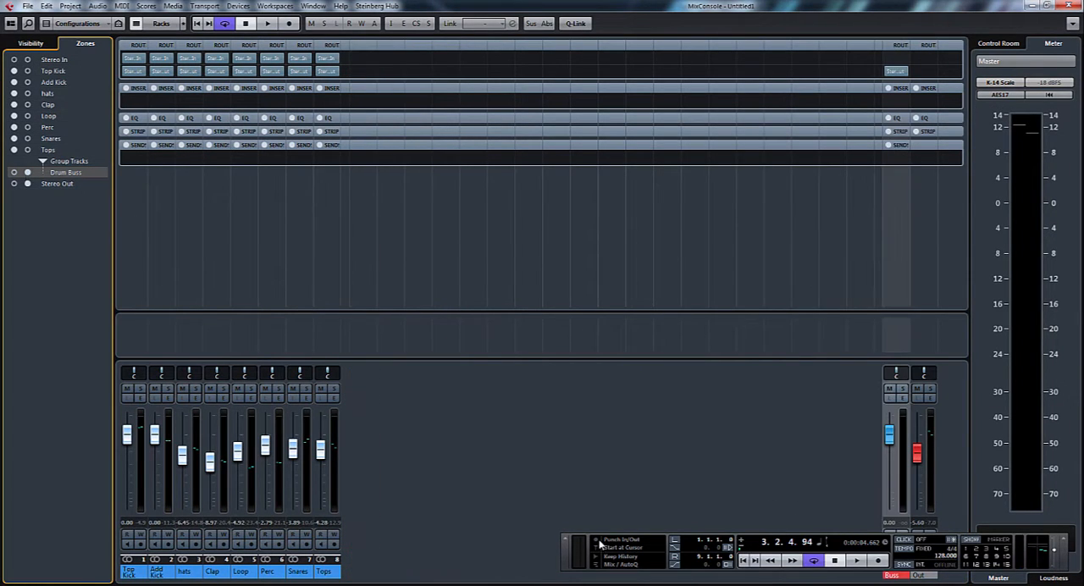
drag(568, 552, 367, 514)
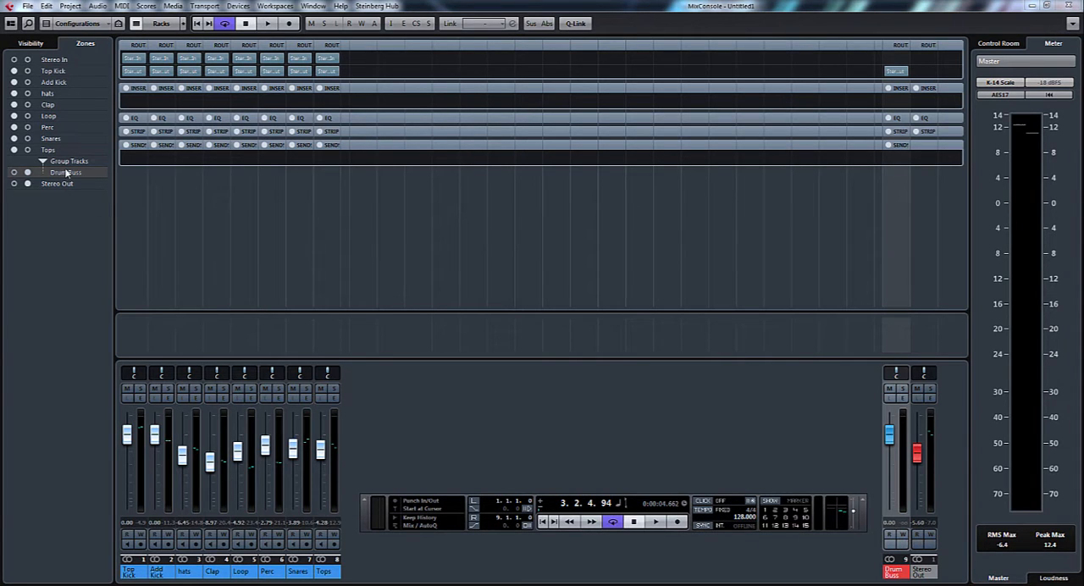
Route the outputs of the Add Kick, hats, Clap, Loop, Perc, Snares and Tops channels to the Drum Buss group
click(176, 72)
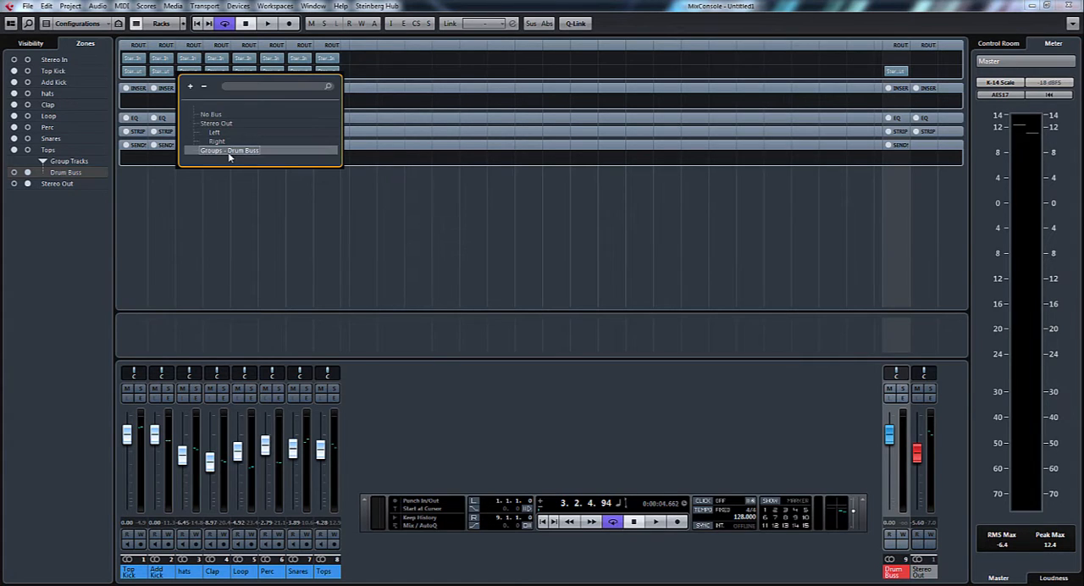
click(229, 151)
click(201, 72)
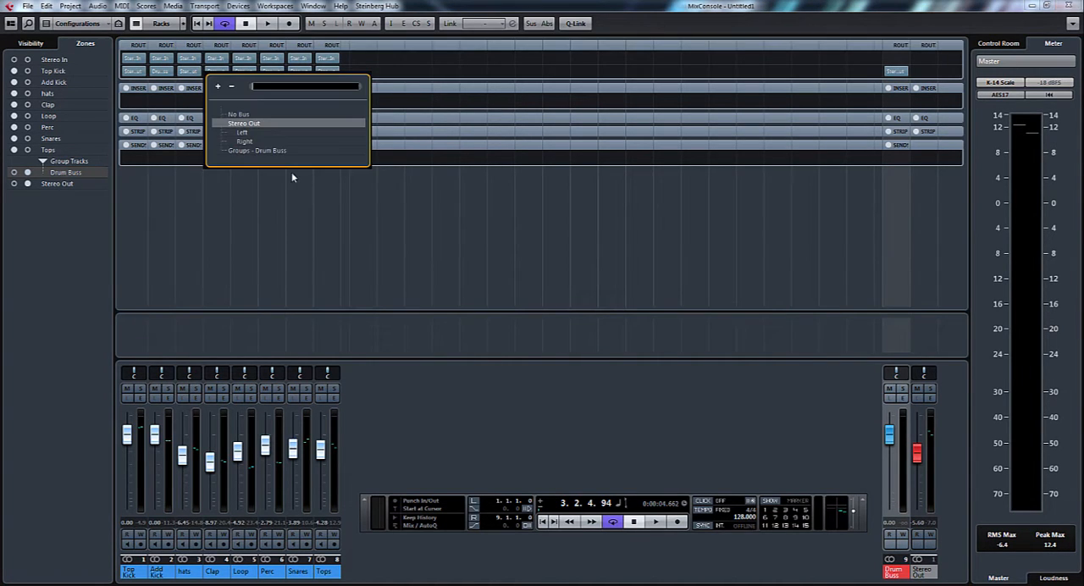
click(277, 152)
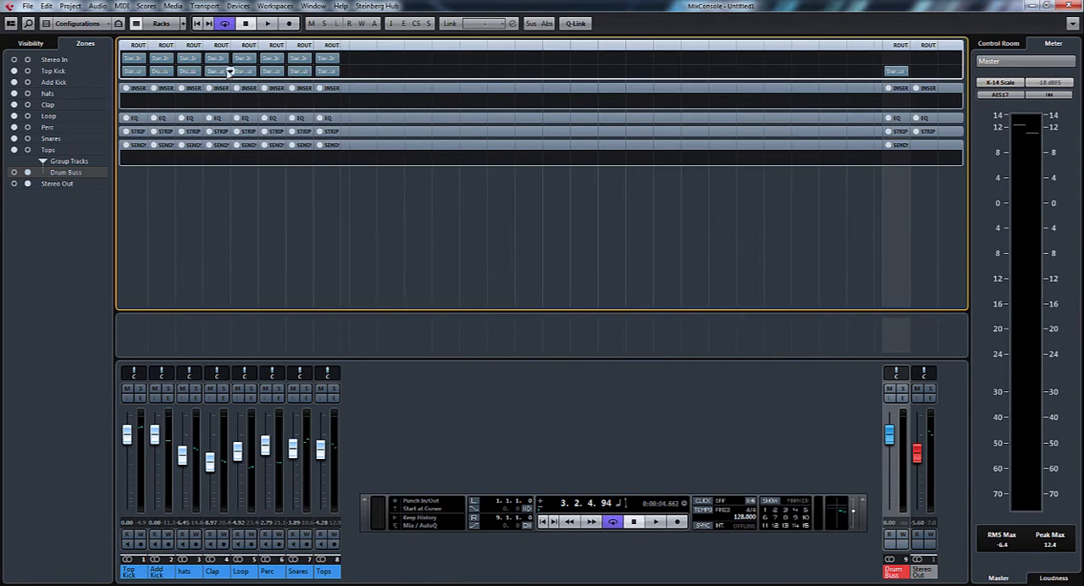
click(233, 72)
click(294, 151)
click(257, 74)
click(318, 151)
click(285, 73)
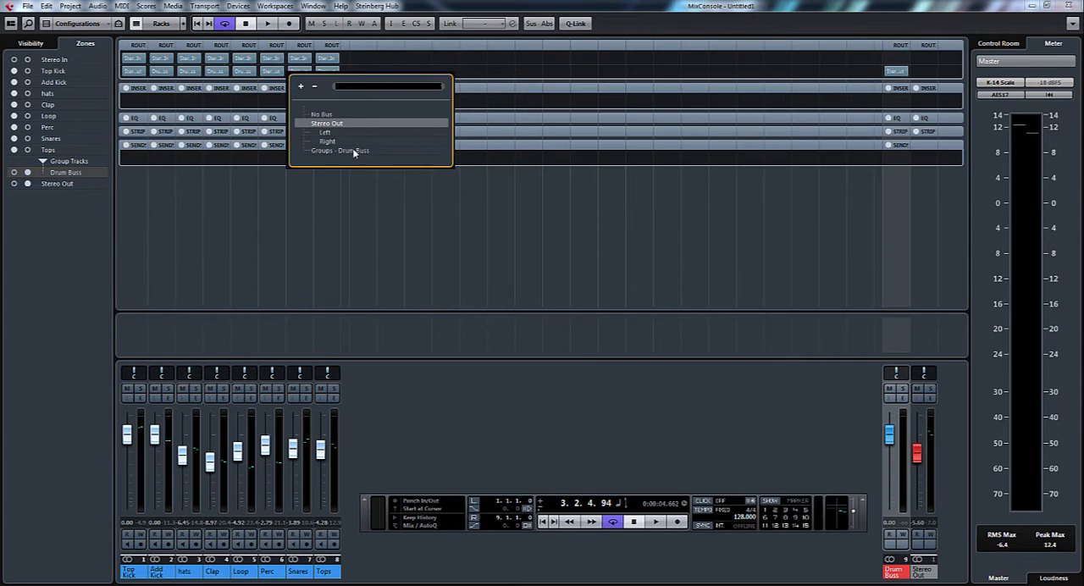
click(354, 151)
click(312, 73)
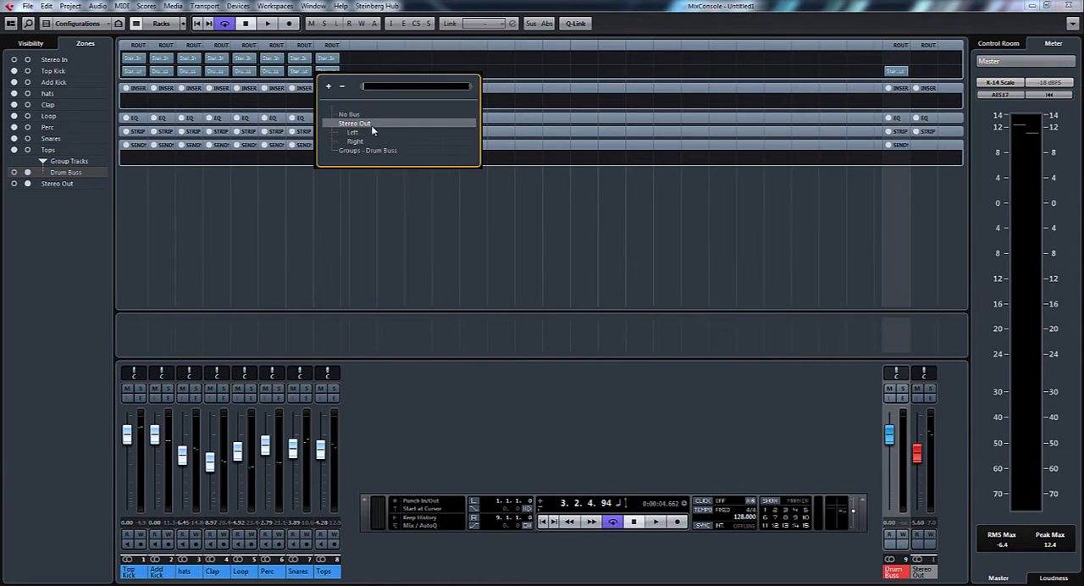
click(371, 152)
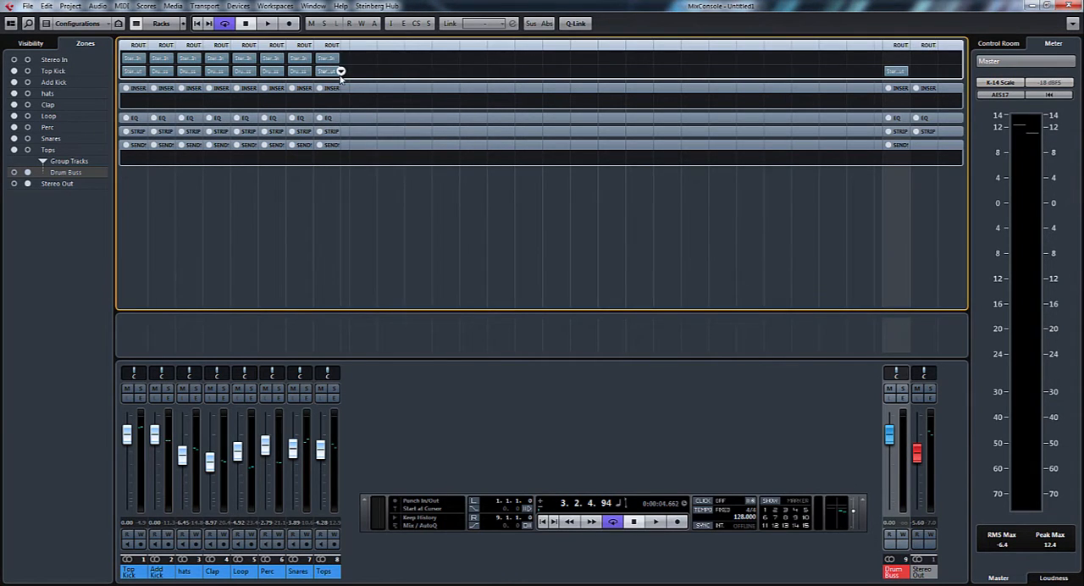
click(340, 72)
click(399, 151)
Audition the soloed Drum Buss without and with the Top Kick, and clear all solo and mute states
click(905, 389)
key(space)
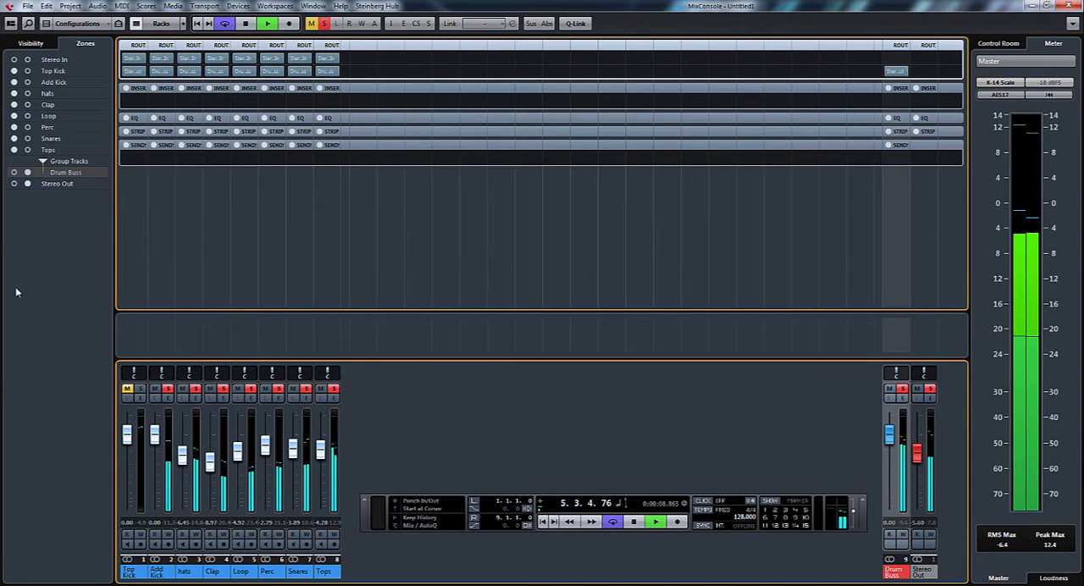
click(128, 390)
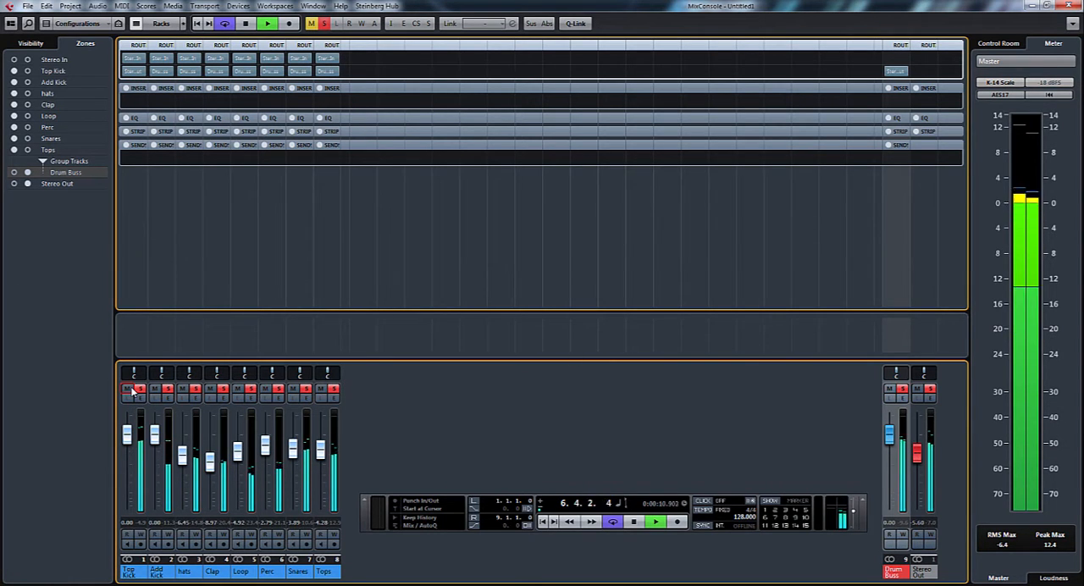
key(space)
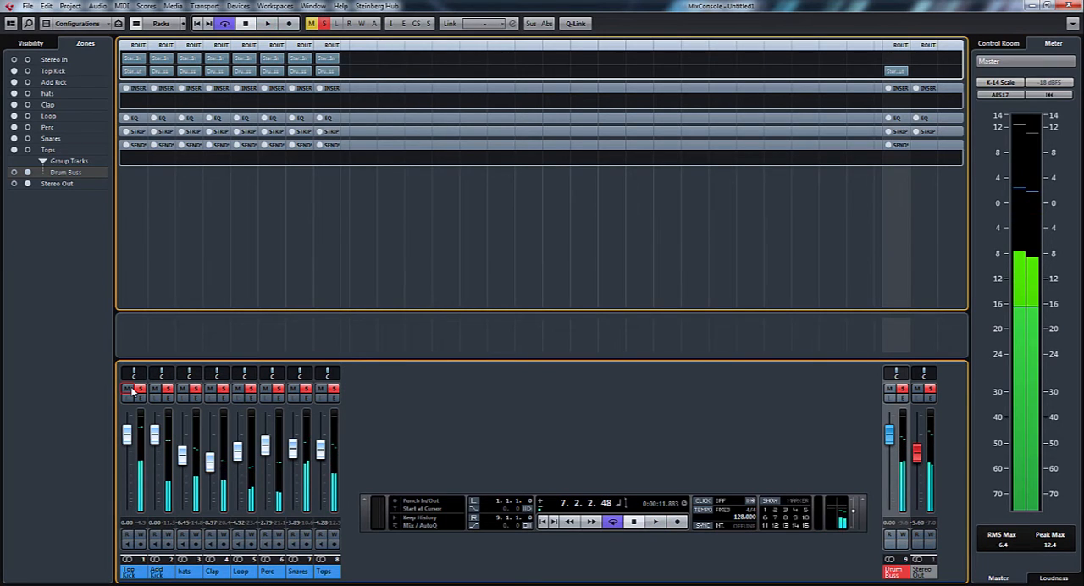
click(324, 23)
click(311, 23)
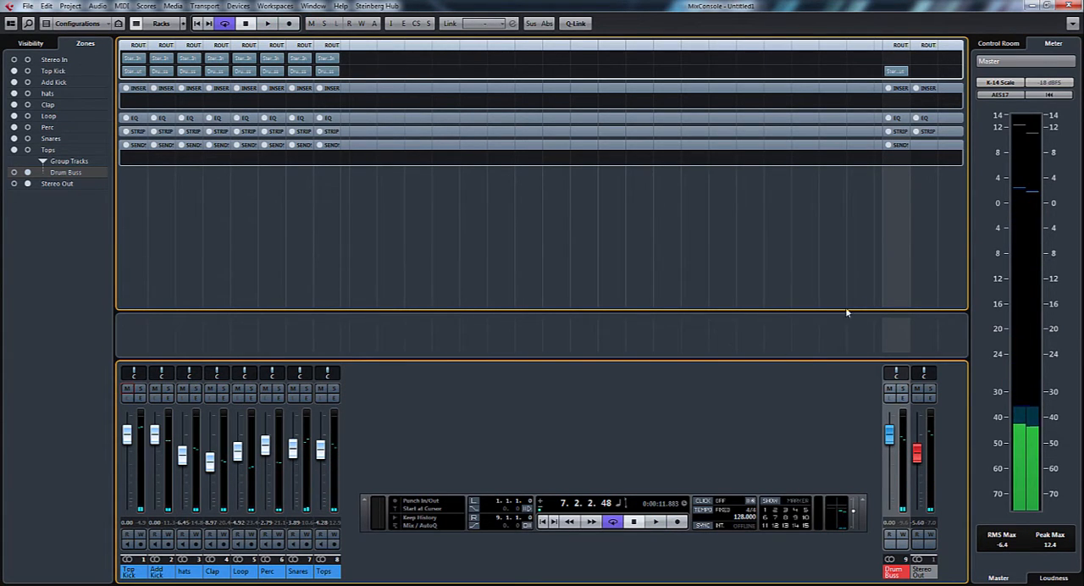
Load the Dynamics Compressor into the first insert slot of the Drum Buss channel
click(909, 101)
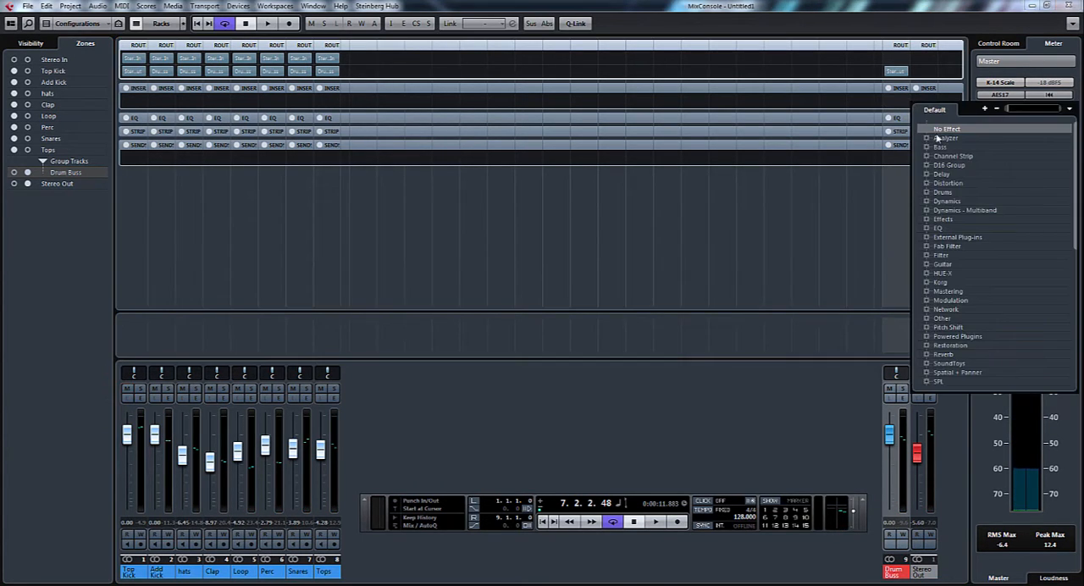
click(925, 201)
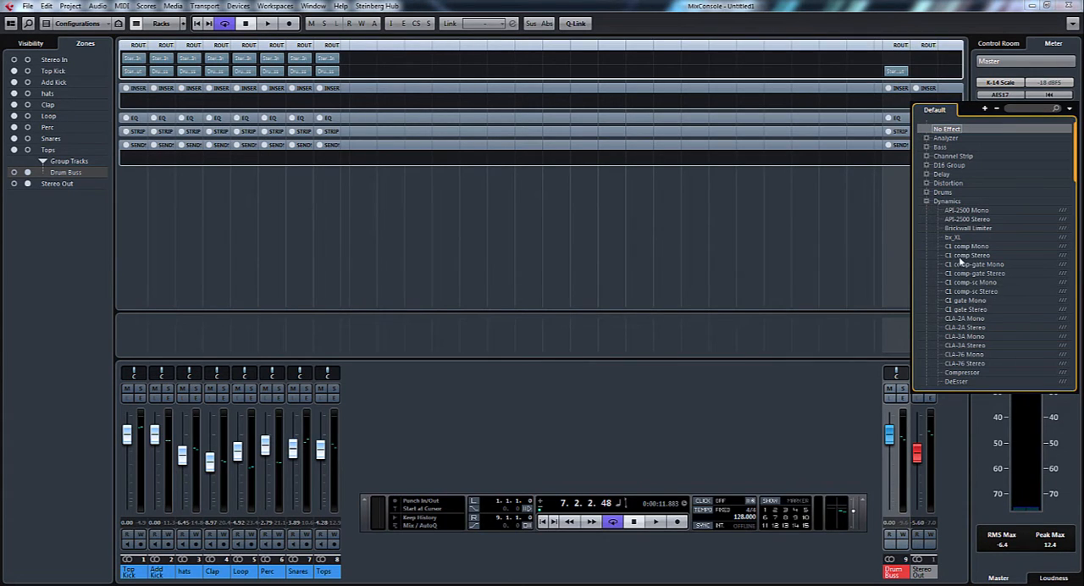
click(965, 373)
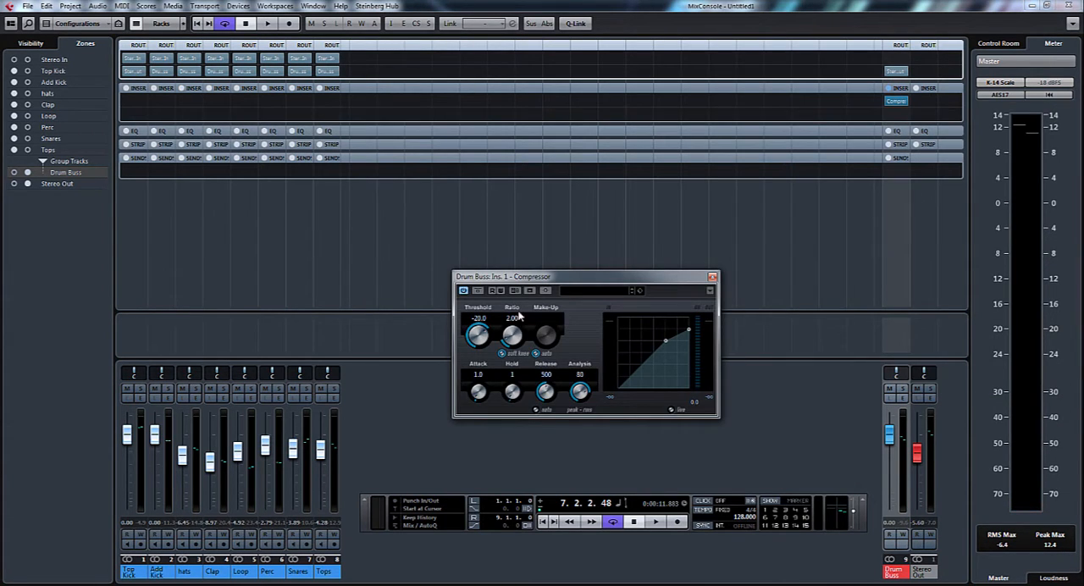
Adjust the Drum Buss compressor during playback to attack 68.9, hold 0, analysis 0, threshold -24.2 and manual make-up gain 2.4
drag(483, 395, 495, 350)
key(space)
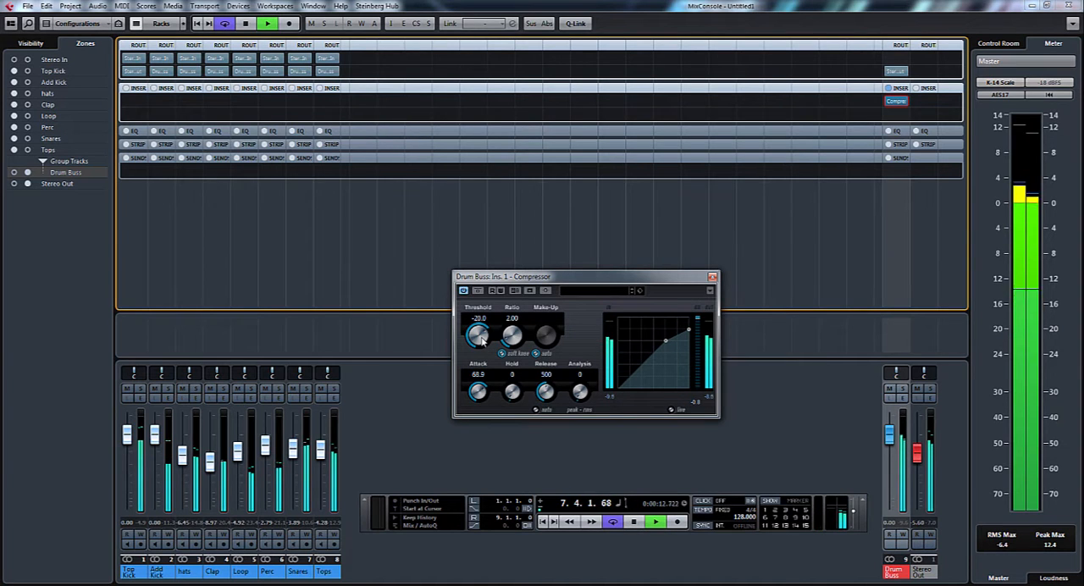
drag(482, 340, 482, 349)
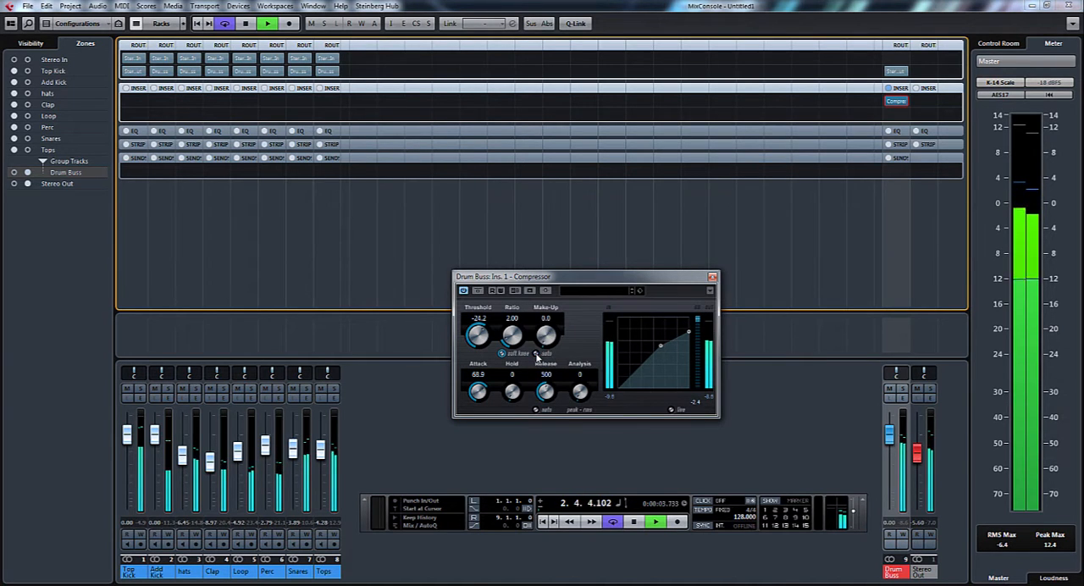
click(549, 320)
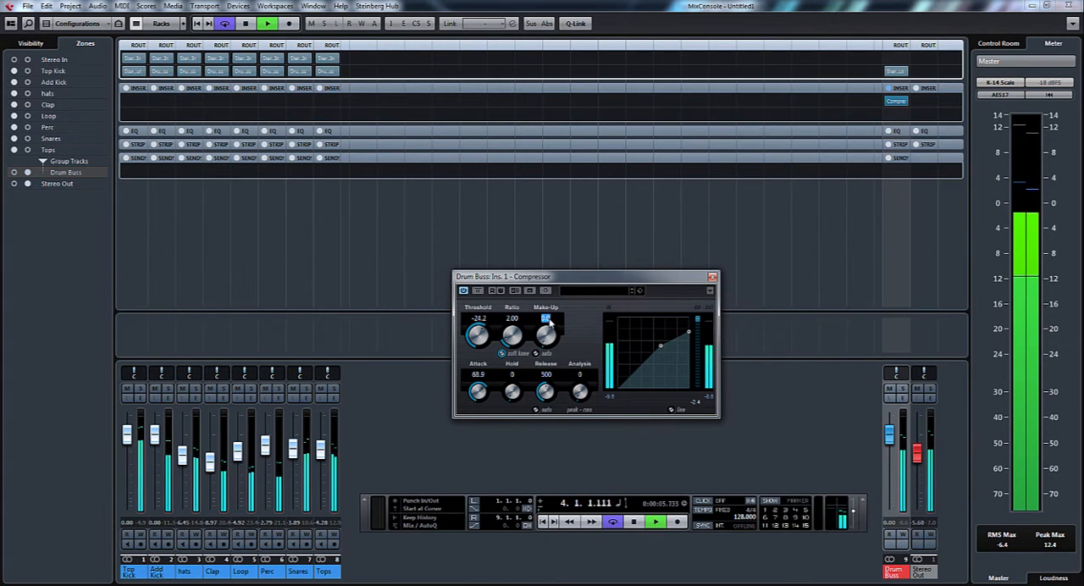
text(2.4)
key(space)
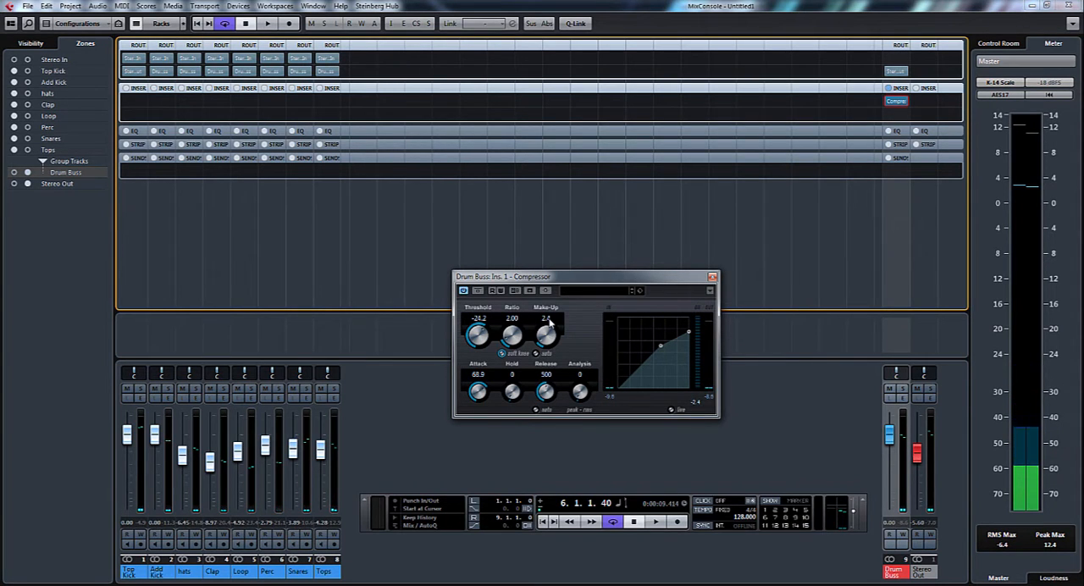
Compare the drums with the compressor bypassed and active during playback, and close the plug-in window
key(space)
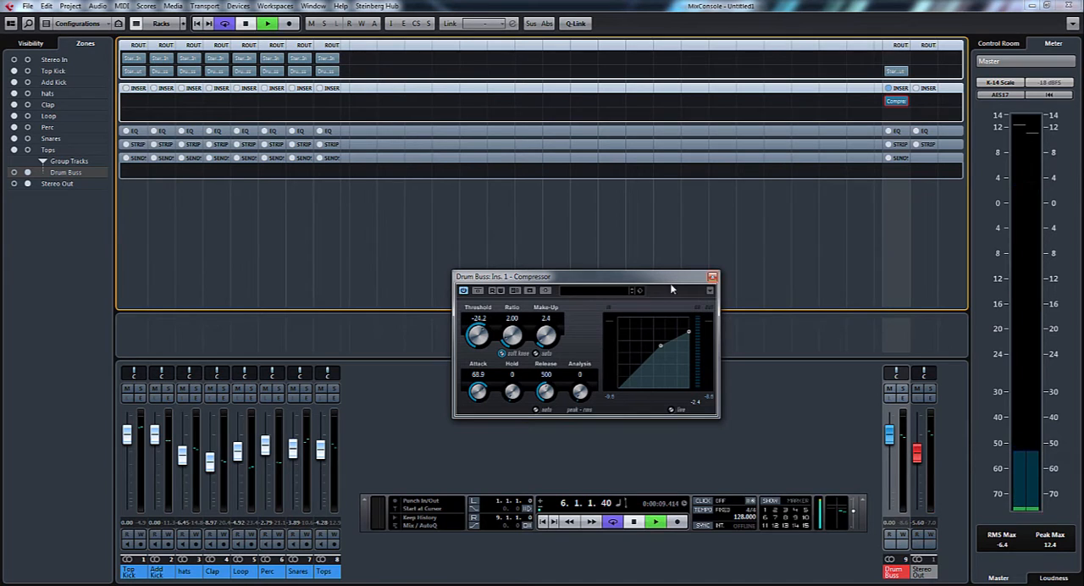
click(478, 292)
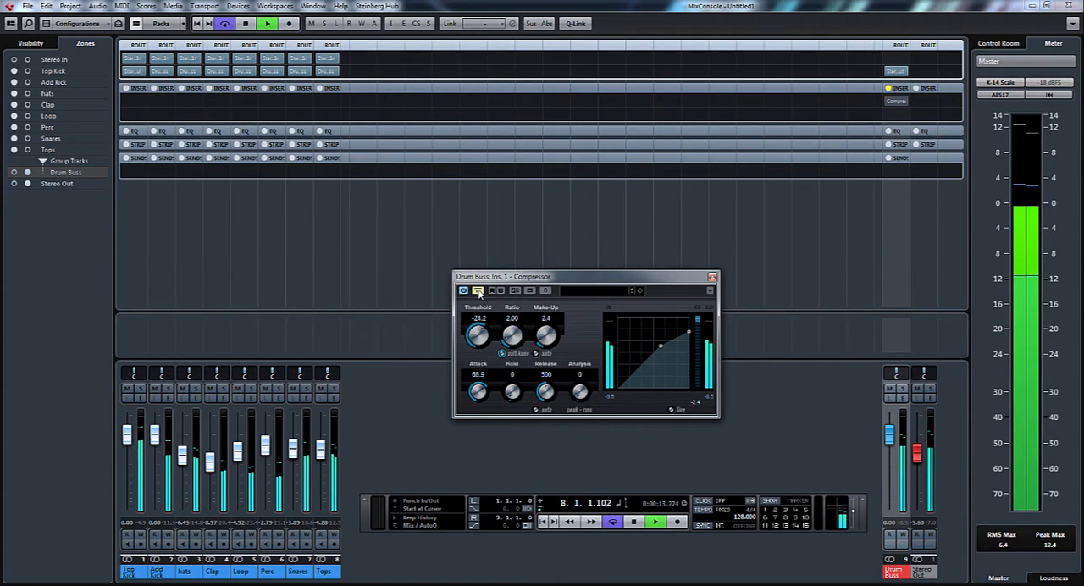
click(478, 291)
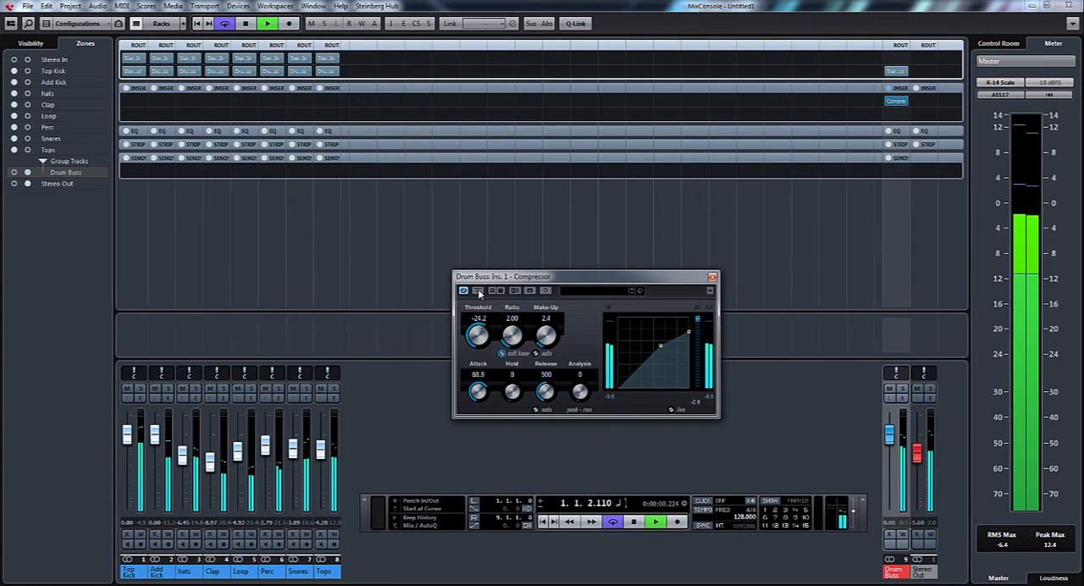
key(space)
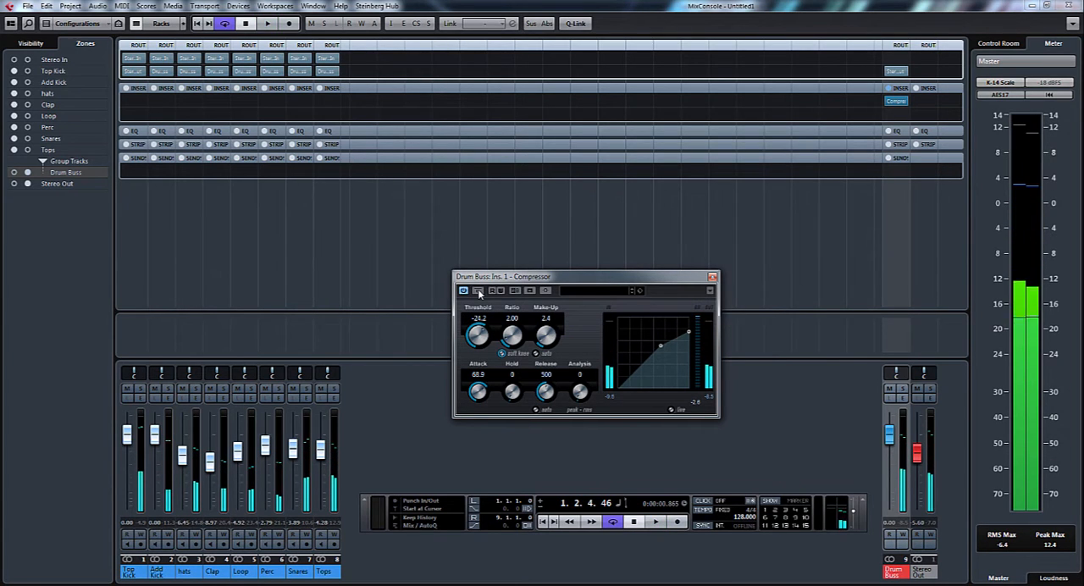
click(712, 276)
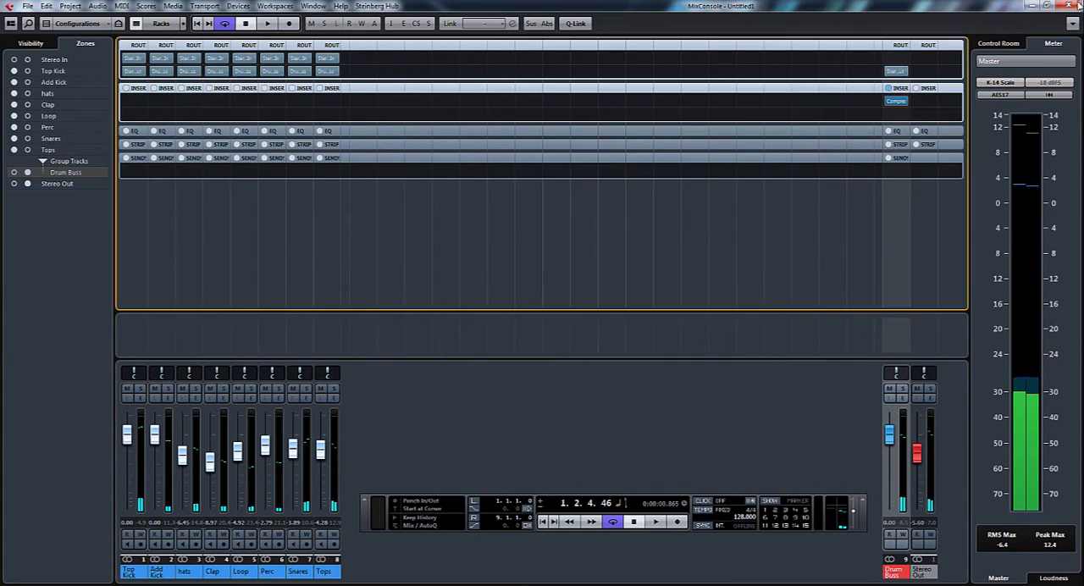
Add a second stereo group channel named Para Drums and close the VST Connections window
key(F3)
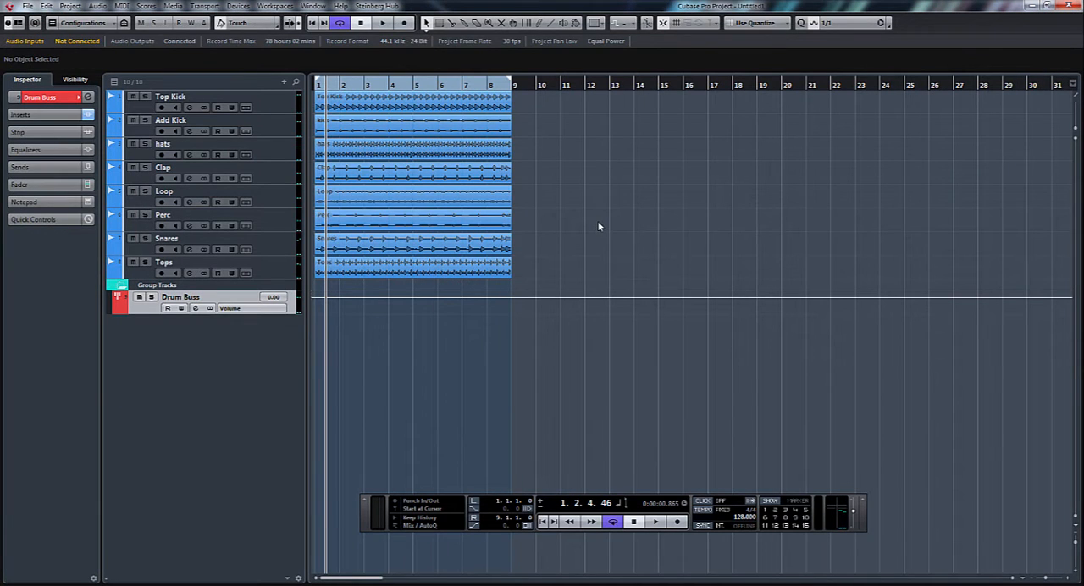
key(F4)
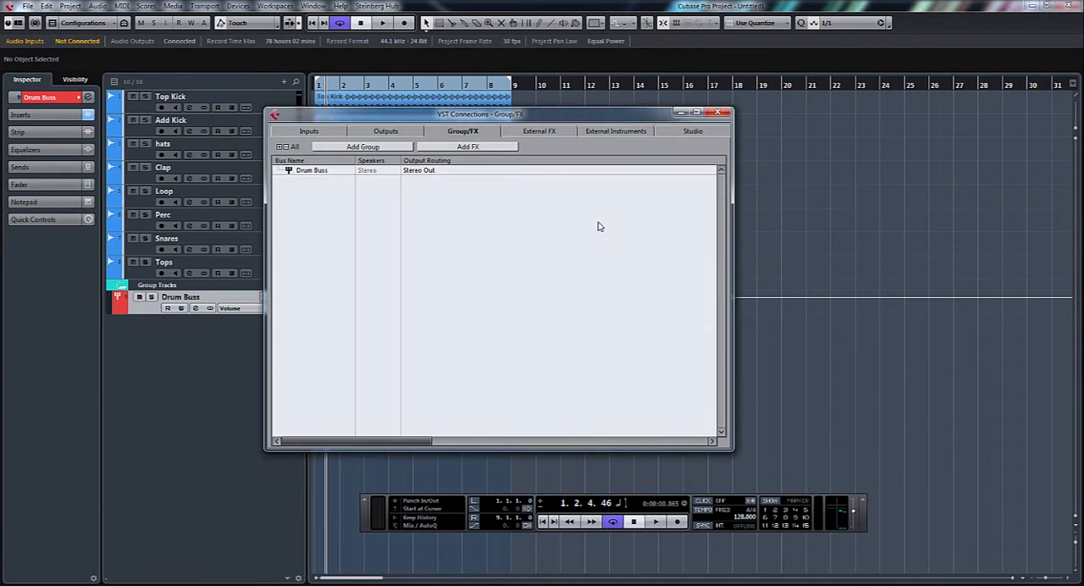
click(365, 149)
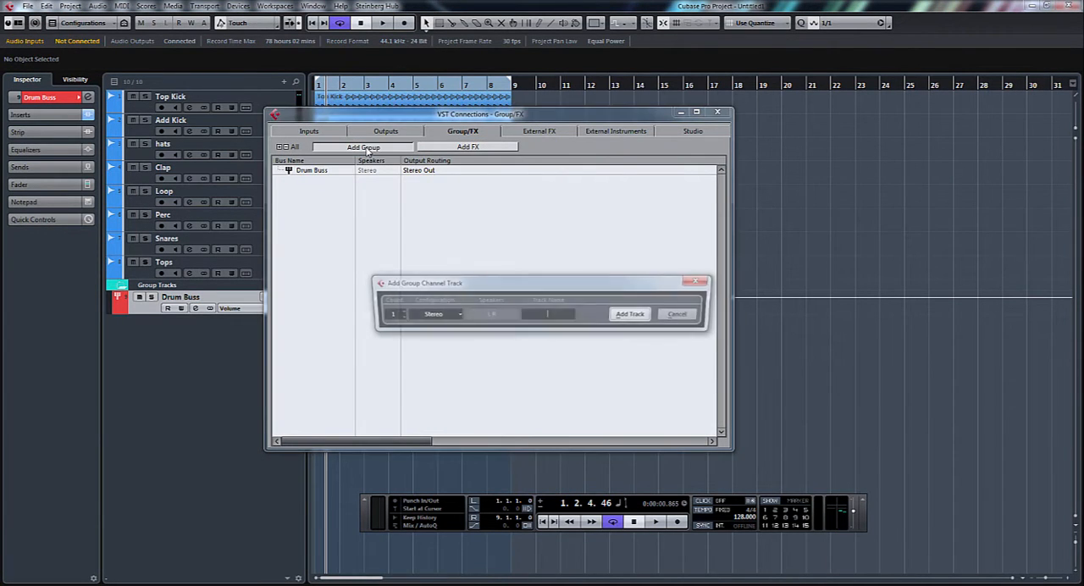
right_click(552, 316)
click(545, 316)
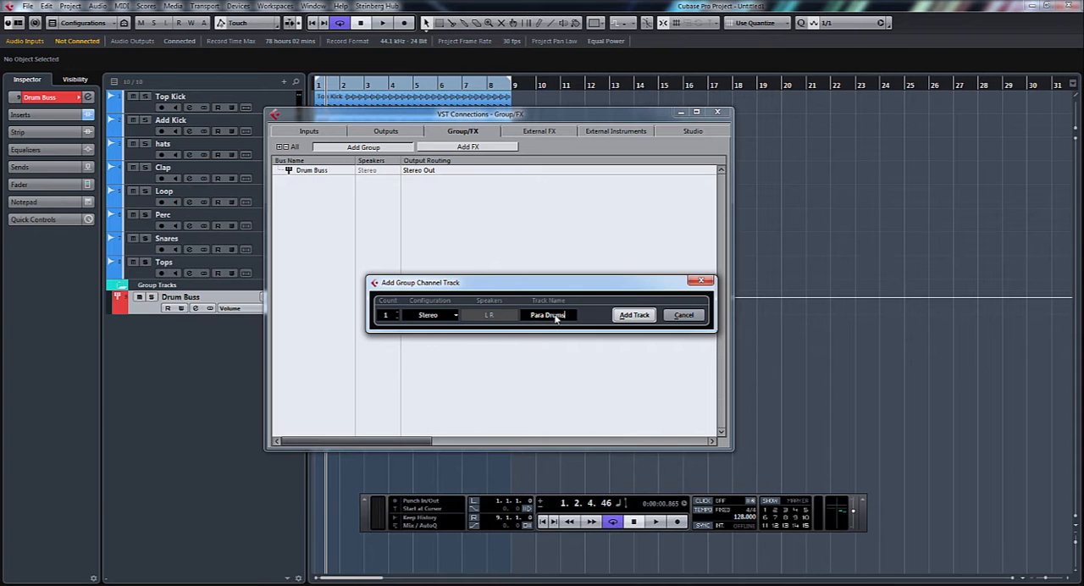
key(Return)
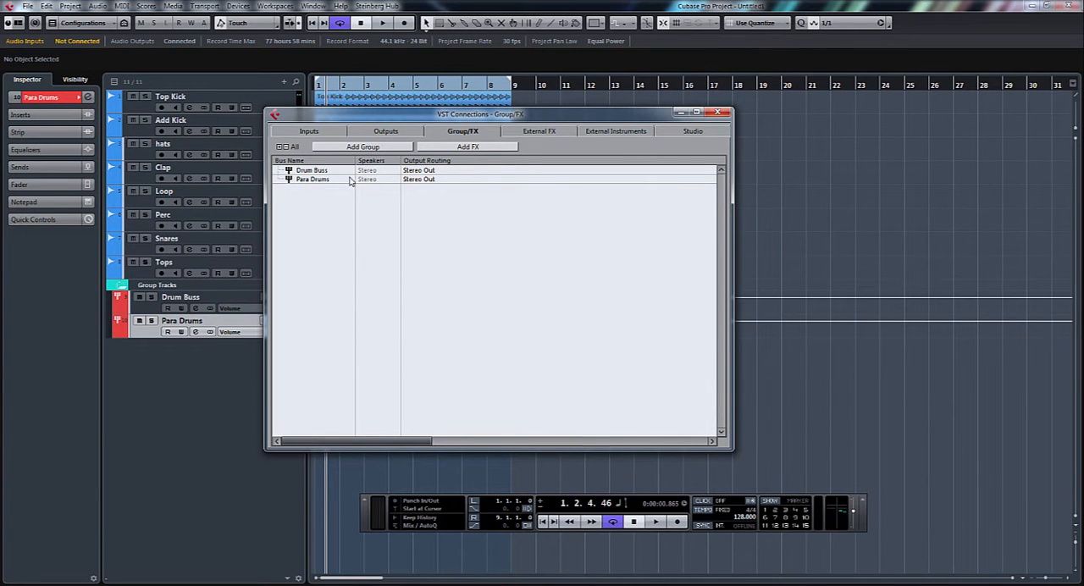
click(718, 113)
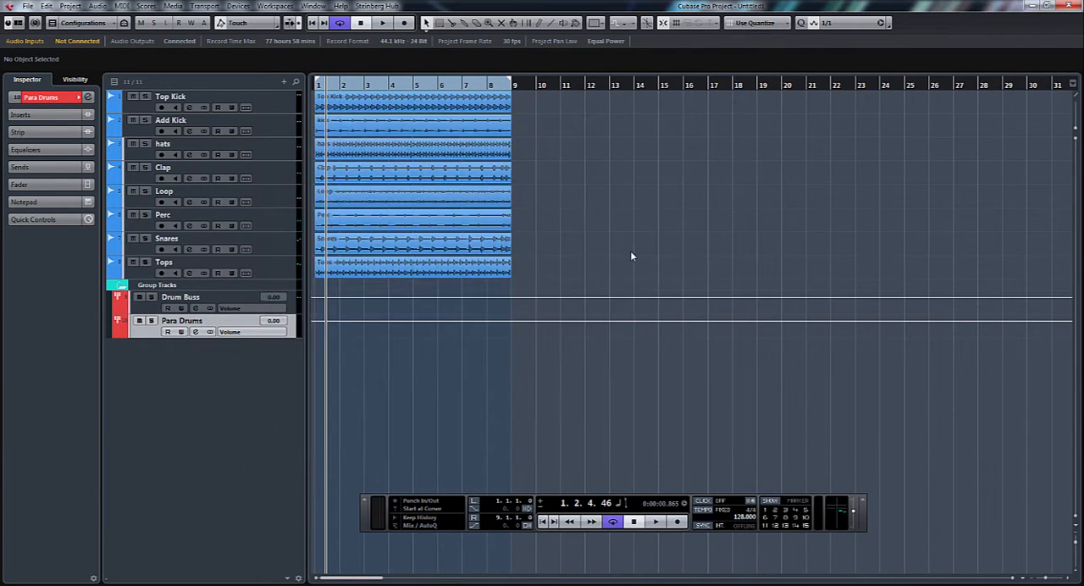
Pin the Para Drums channel beside Drum Buss in the mixer's right zone
key(F3)
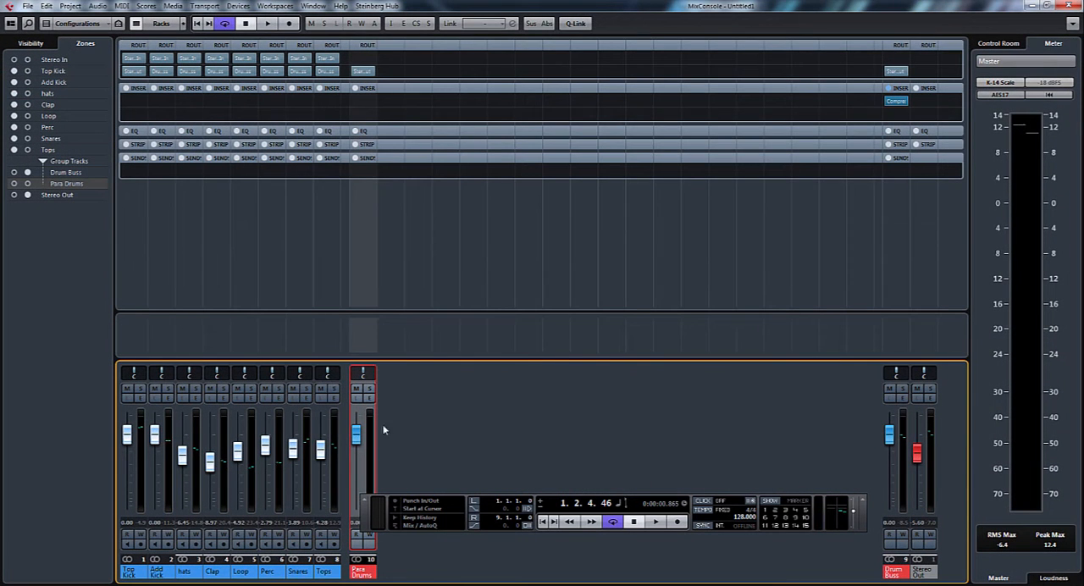
click(27, 184)
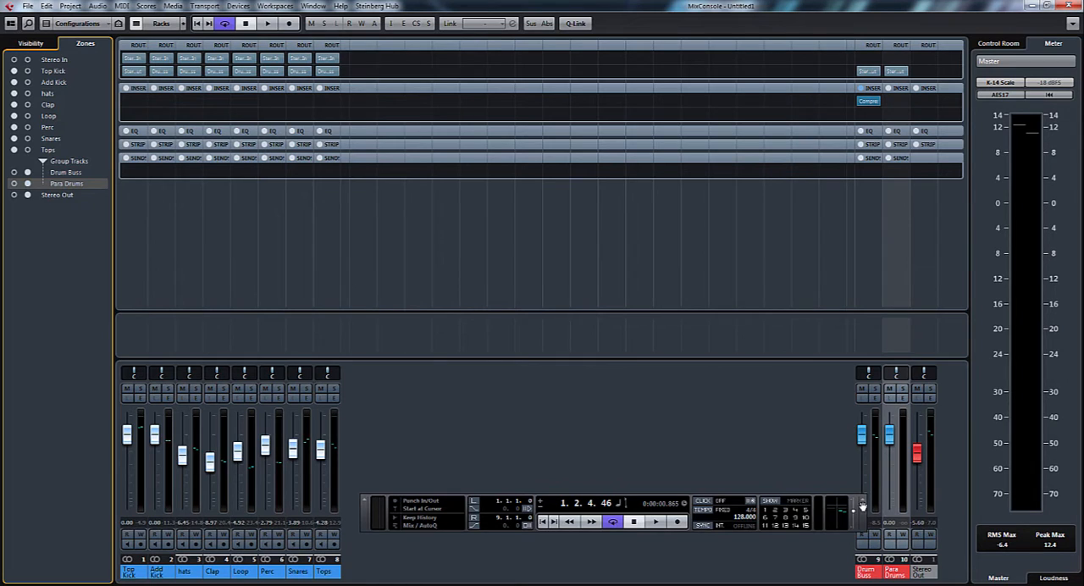
Add a send from Drum Buss to the Para Drums group and activate it
drag(859, 509, 838, 490)
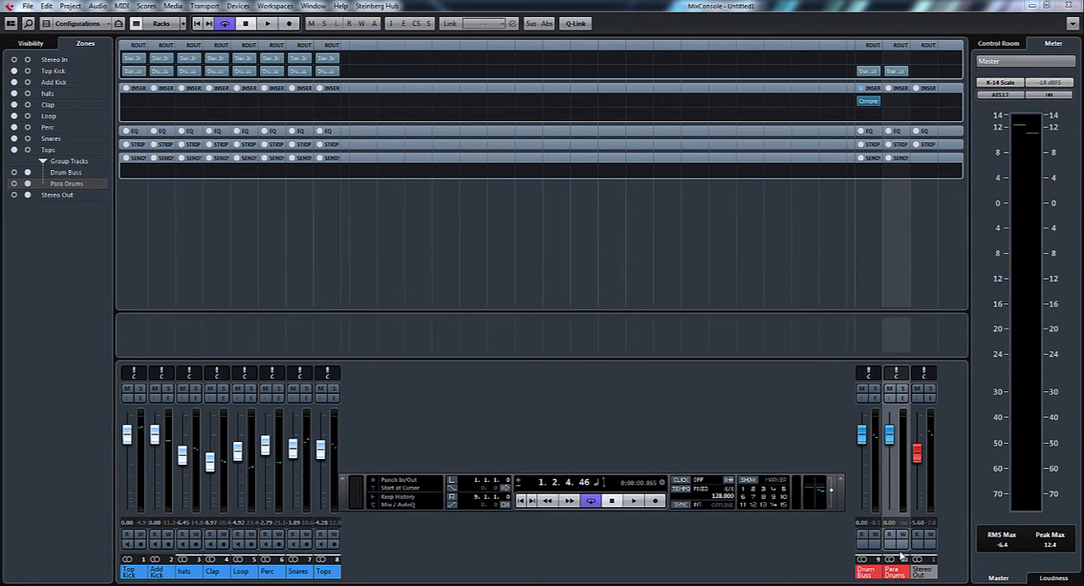
click(882, 171)
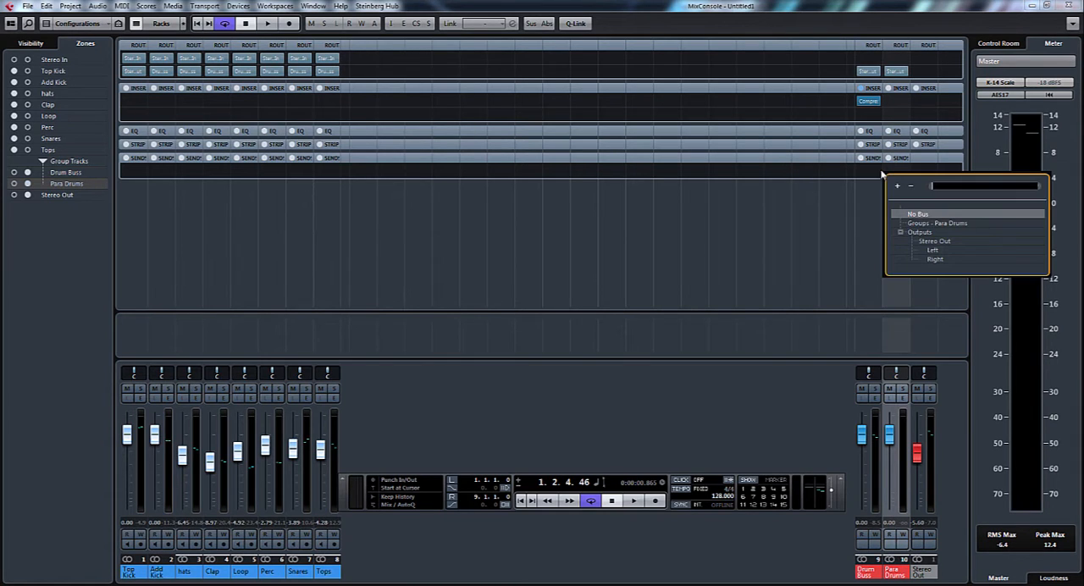
click(936, 223)
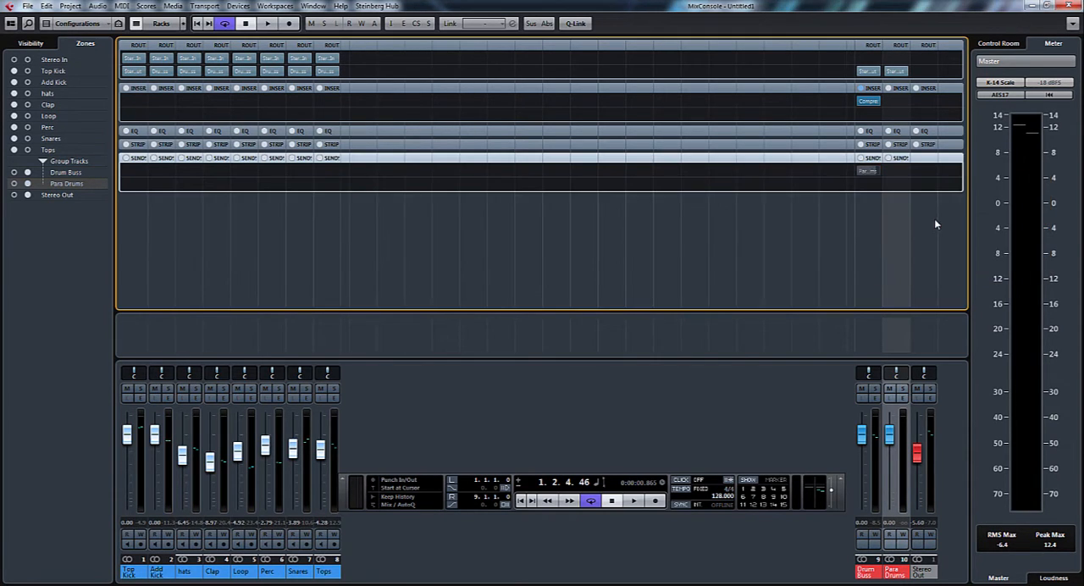
click(855, 171)
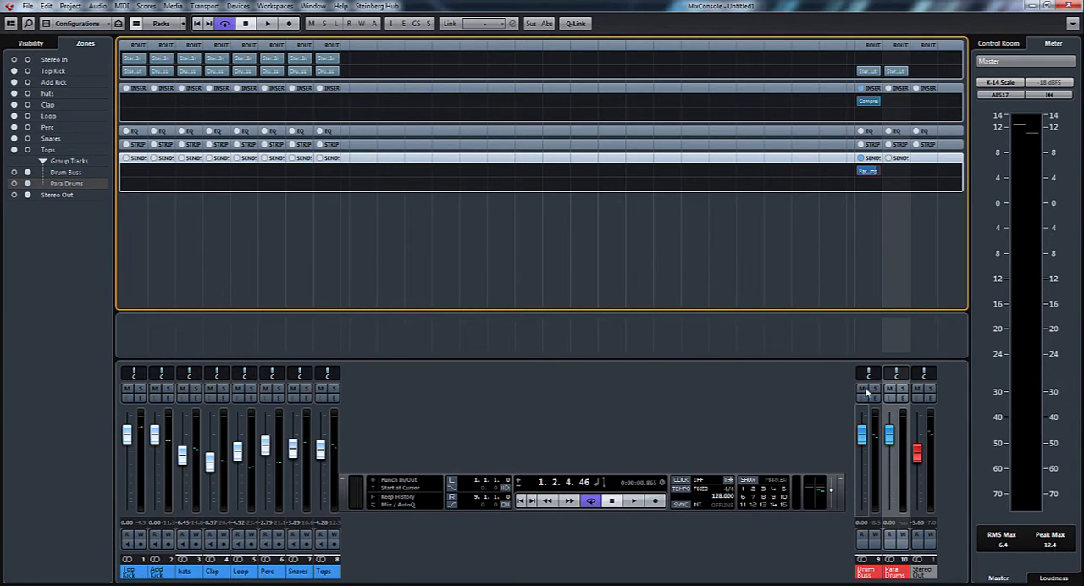
Compare the drums with the Para Drums channel muted and unmuted during playback
click(895, 437)
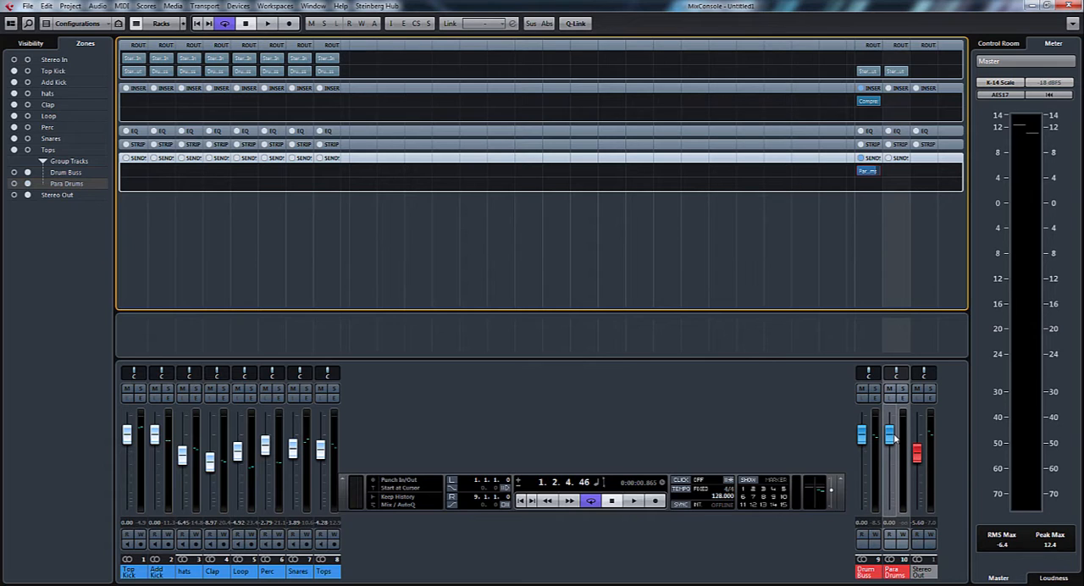
key(space)
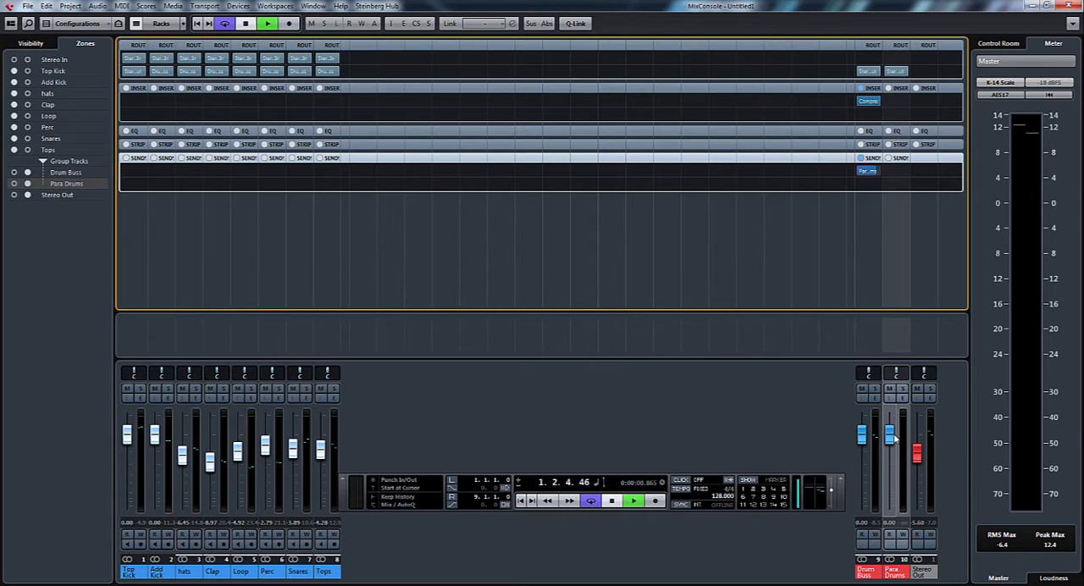
click(890, 391)
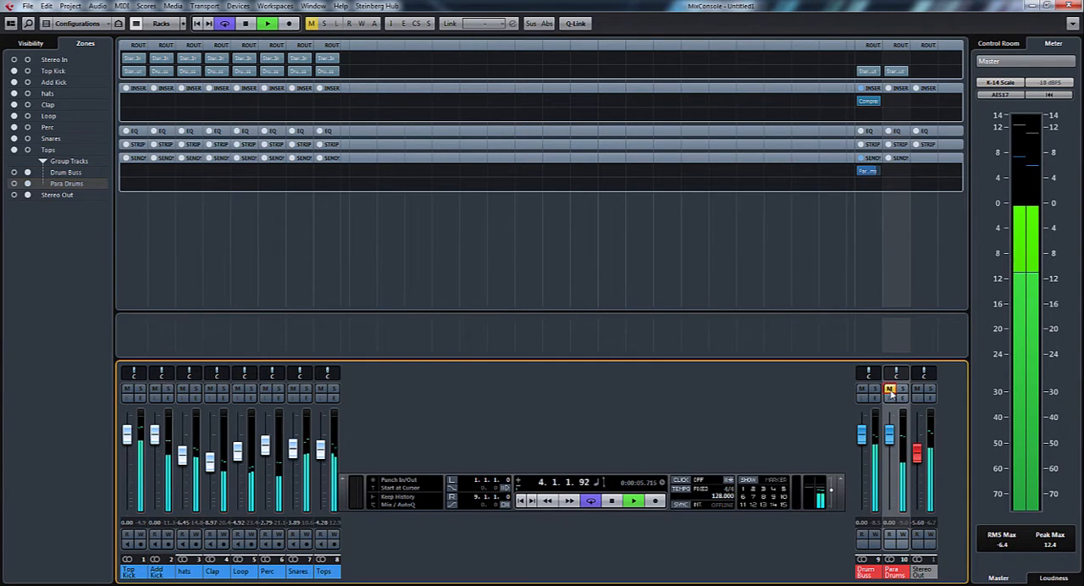
click(890, 391)
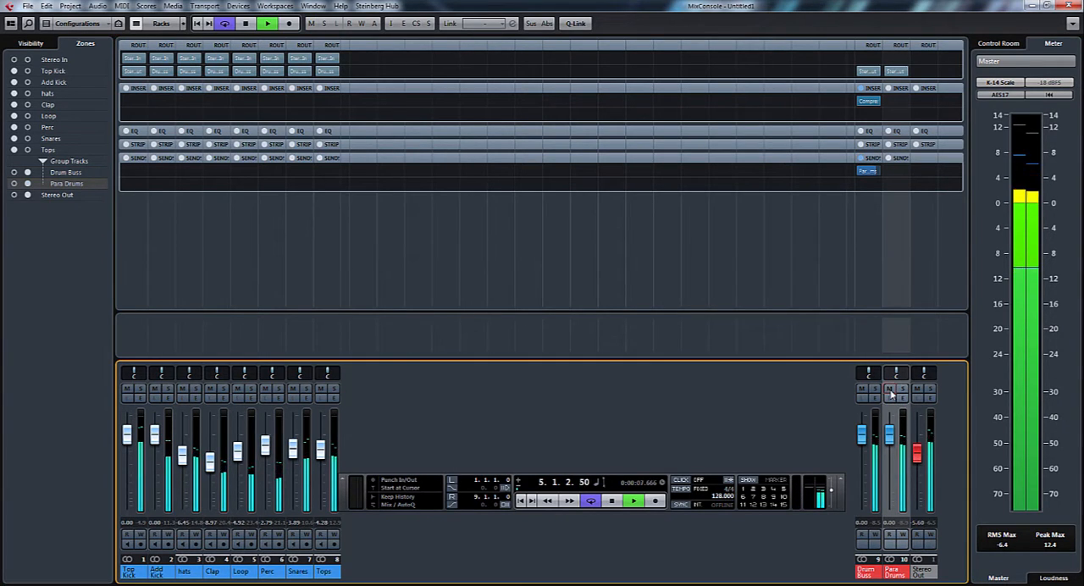
key(space)
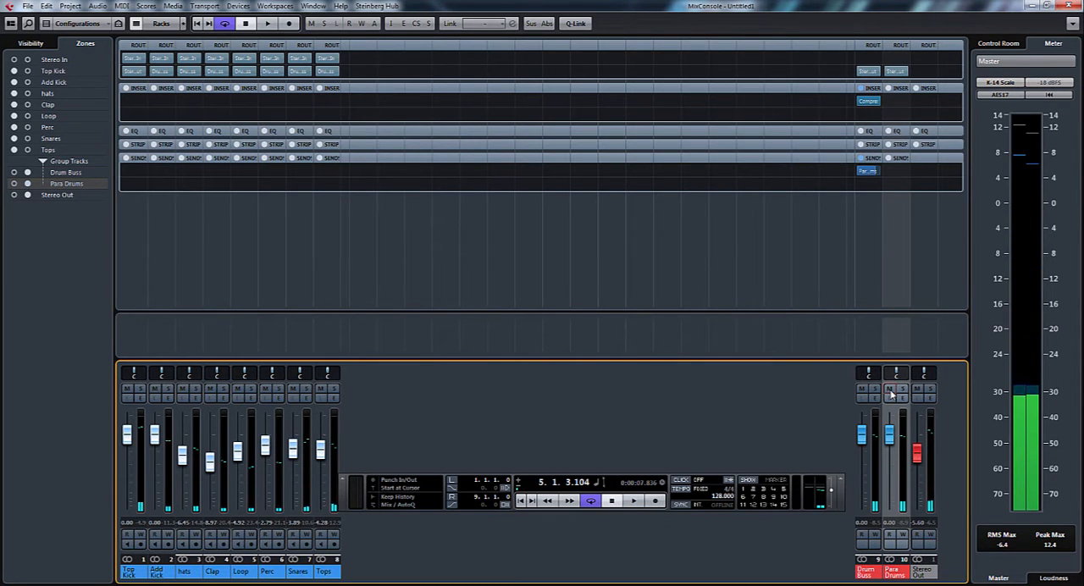
Switch the Drum Buss send feeding Para Drums to pre-fader
mouse_move(869, 174)
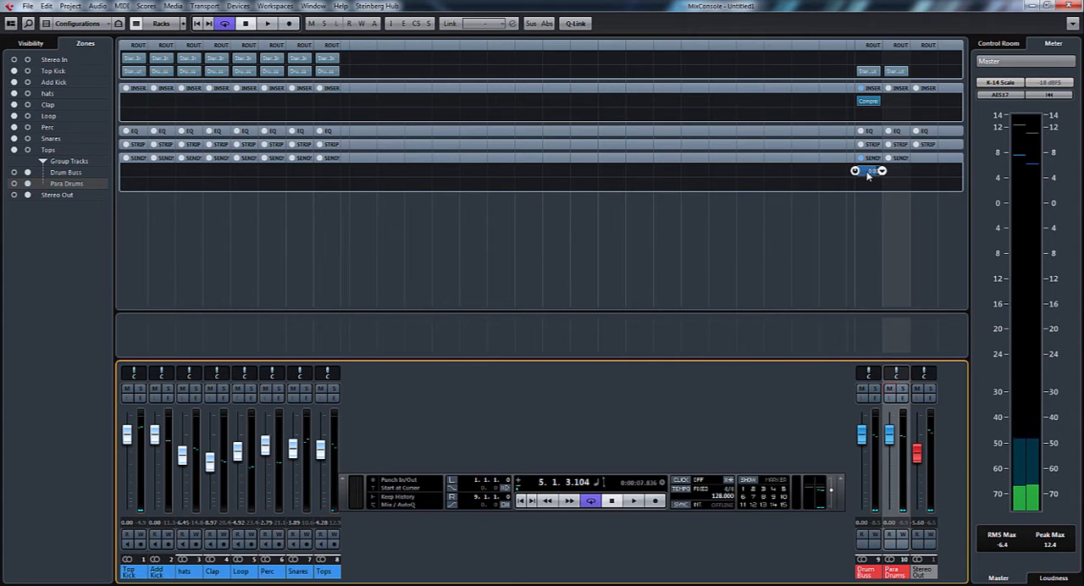
right_click(868, 174)
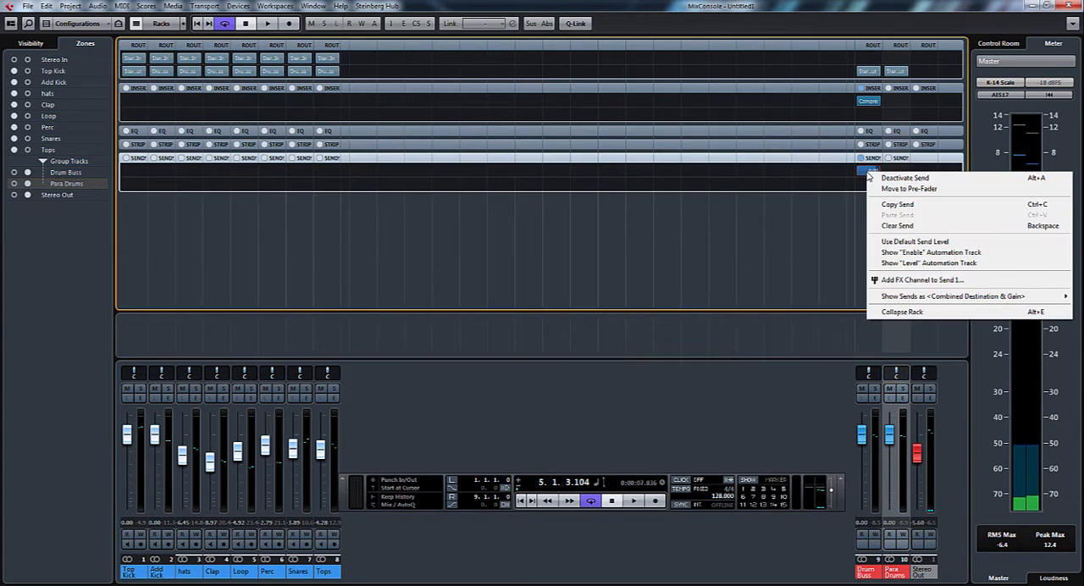
click(909, 191)
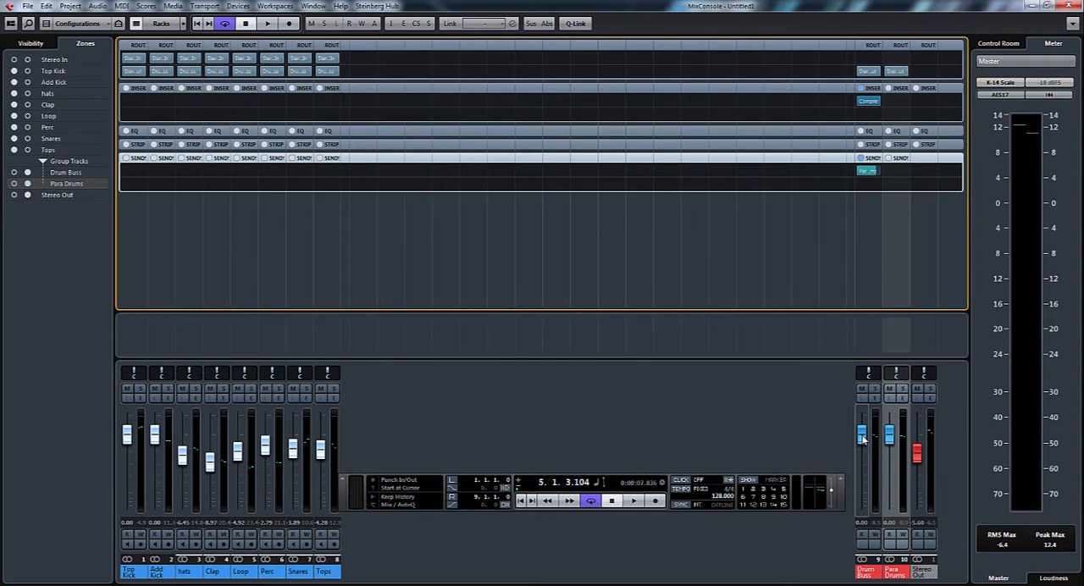
Lower the Drum Buss fader to minus infinity during playback to hear Para Drums alone
key(space)
drag(863, 437, 872, 542)
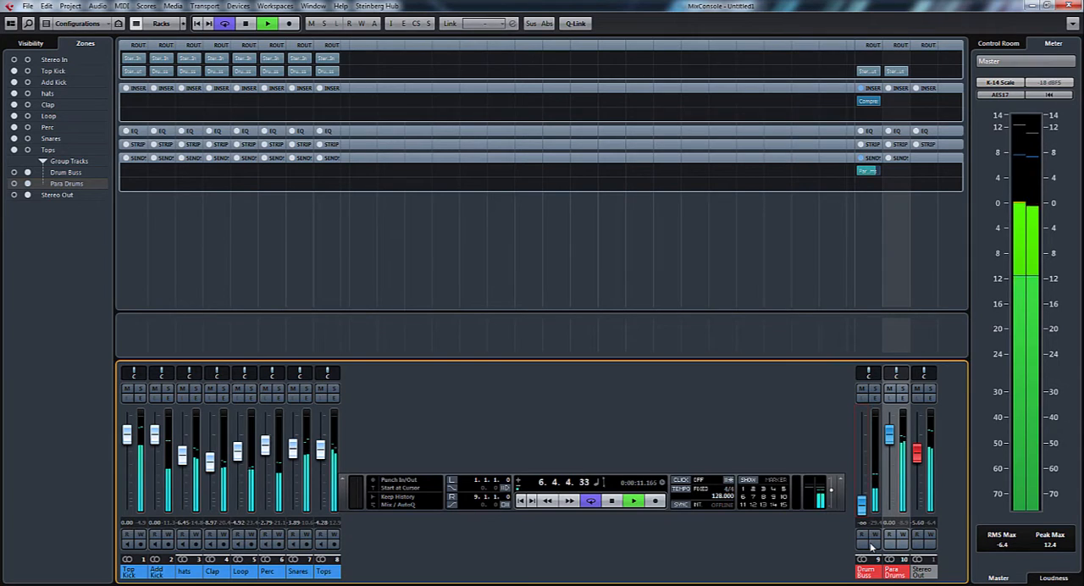
key(space)
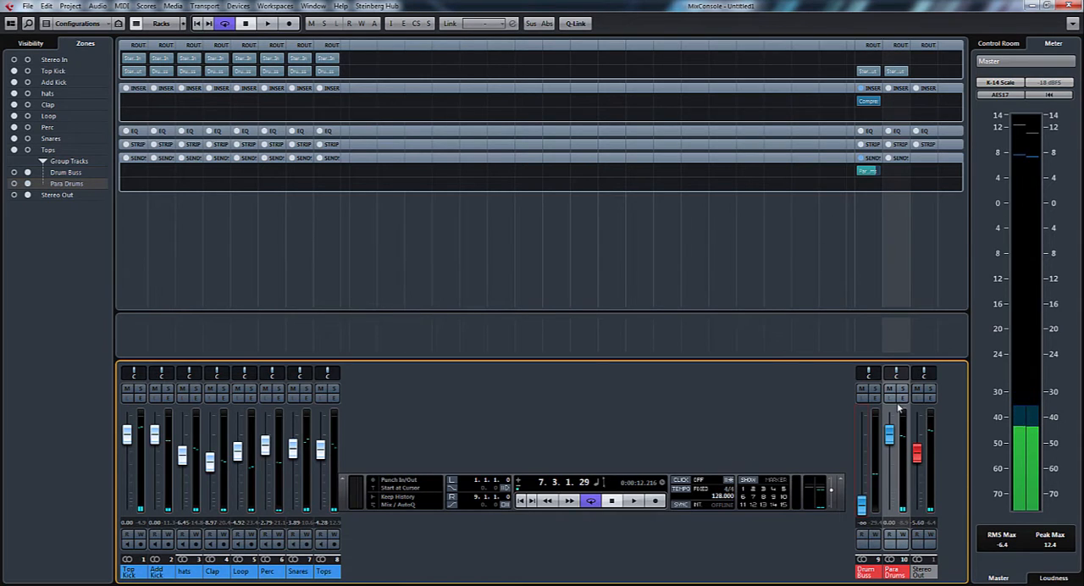
Load the Dynamics Compressor plug-in into the first insert slot of Para Drums
click(910, 101)
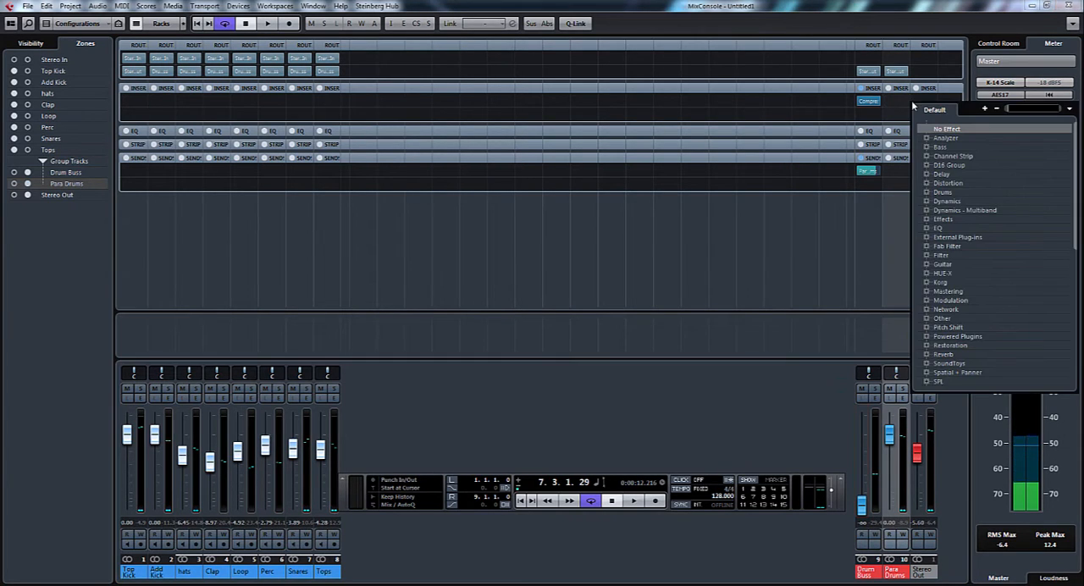
click(925, 200)
scroll(953, 282, down, 5)
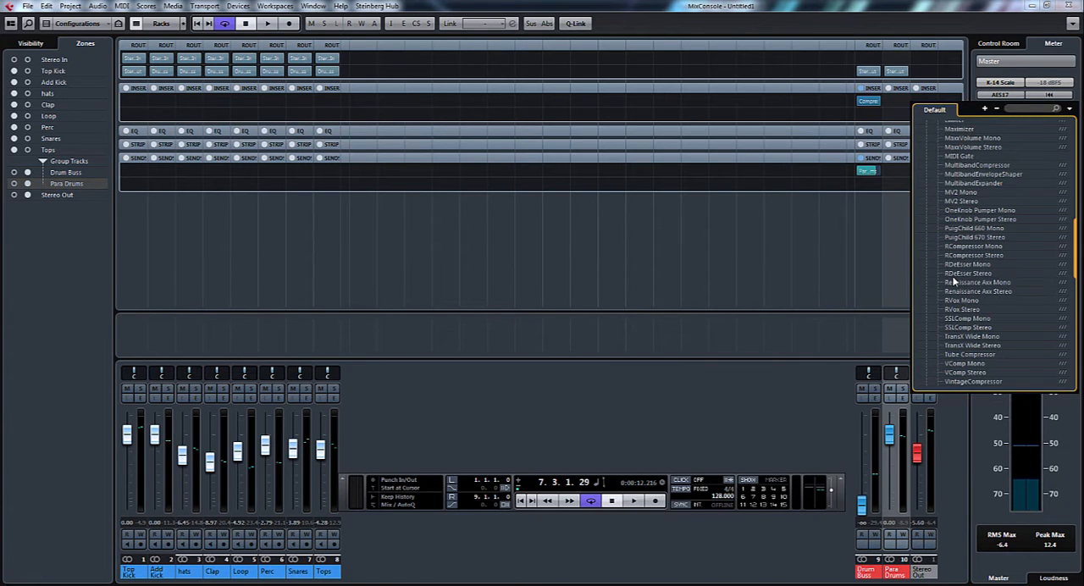
scroll(954, 281, up, 5)
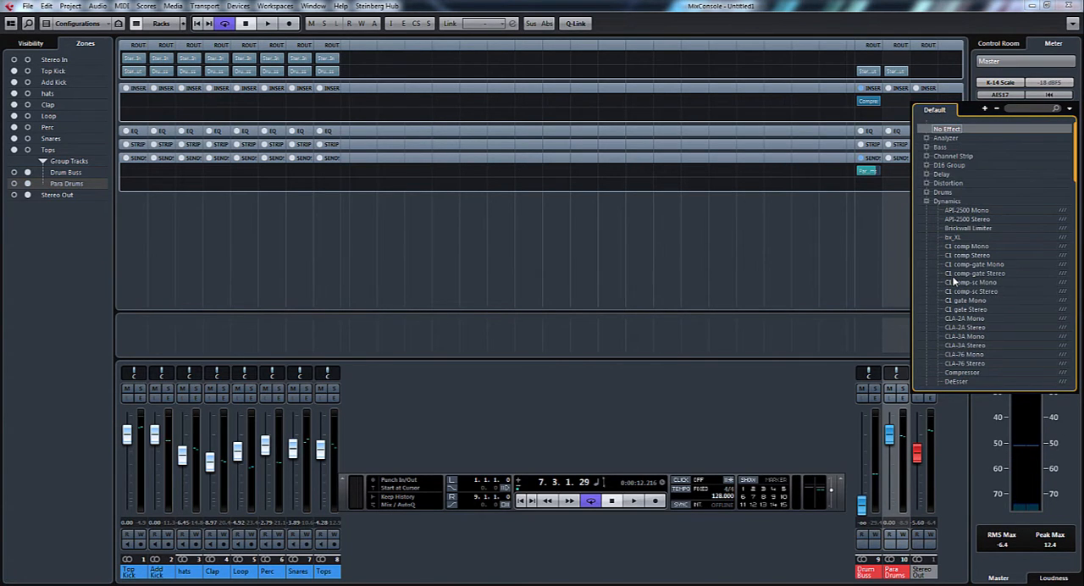
scroll(953, 282, down, 3)
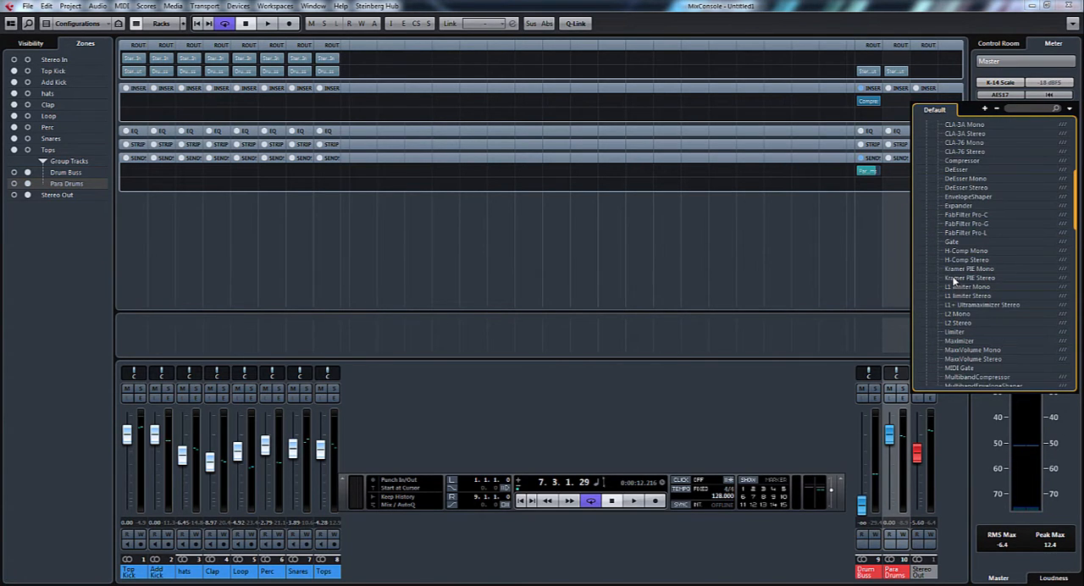
click(965, 162)
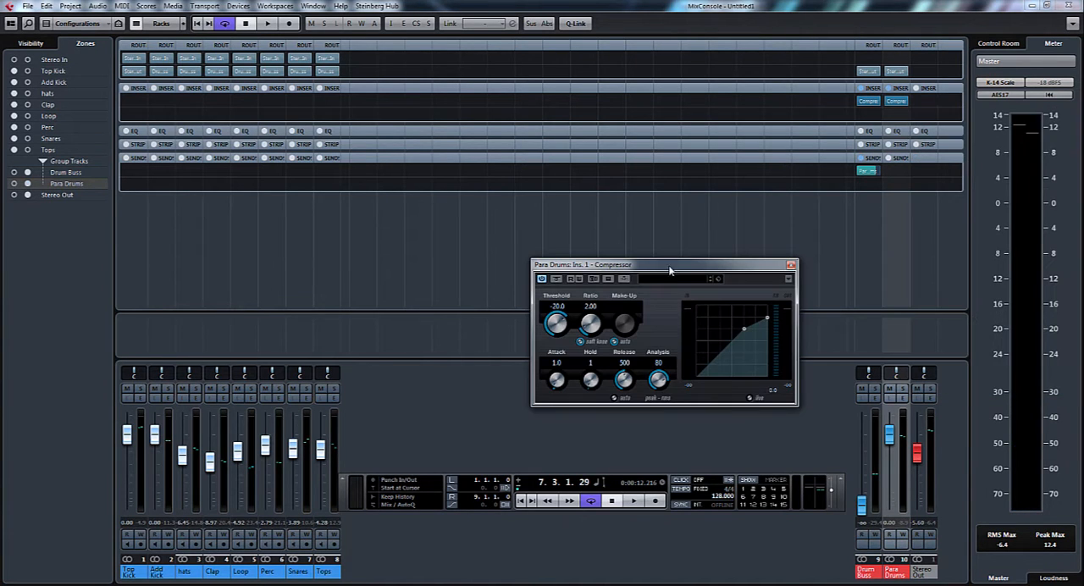
Set the Para Drums compressor during playback to threshold -29.9, ratio 8.00, attack 16.6, hold 0, release 69 and analysis 9, with soft knee off
drag(680, 270, 697, 233)
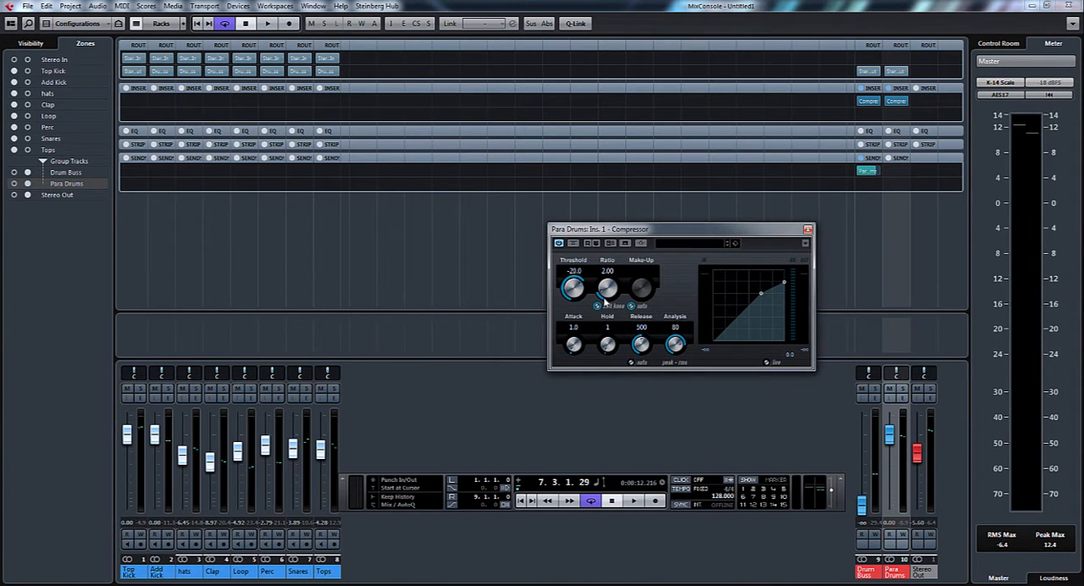
drag(605, 292, 616, 236)
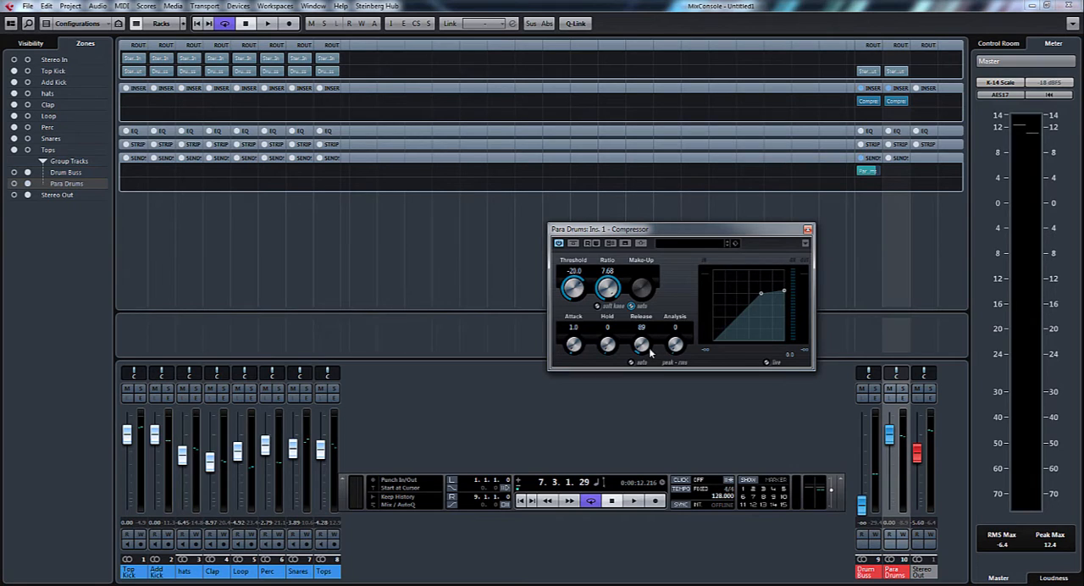
key(space)
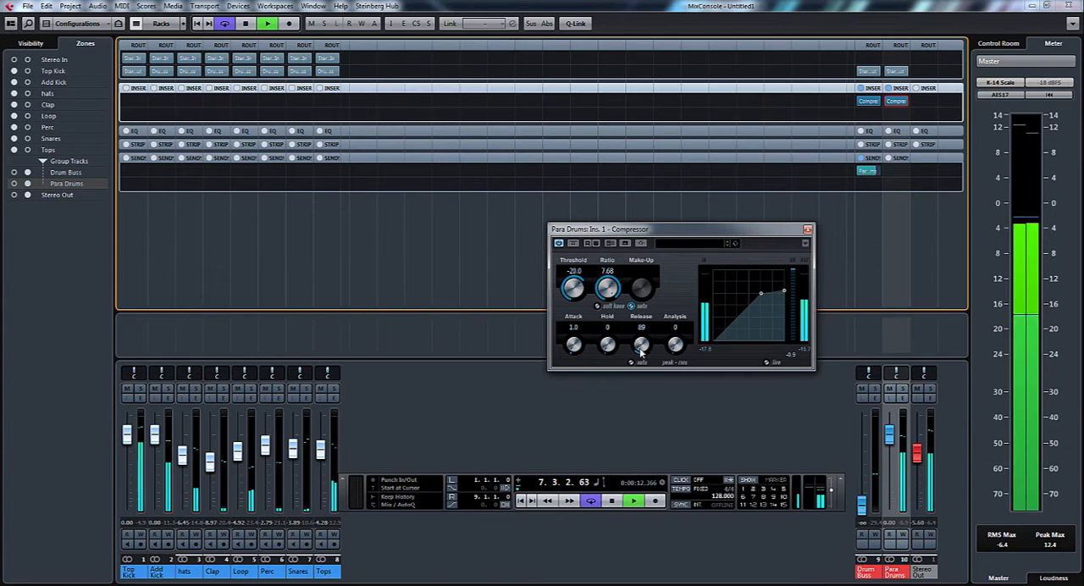
drag(573, 309, 641, 342)
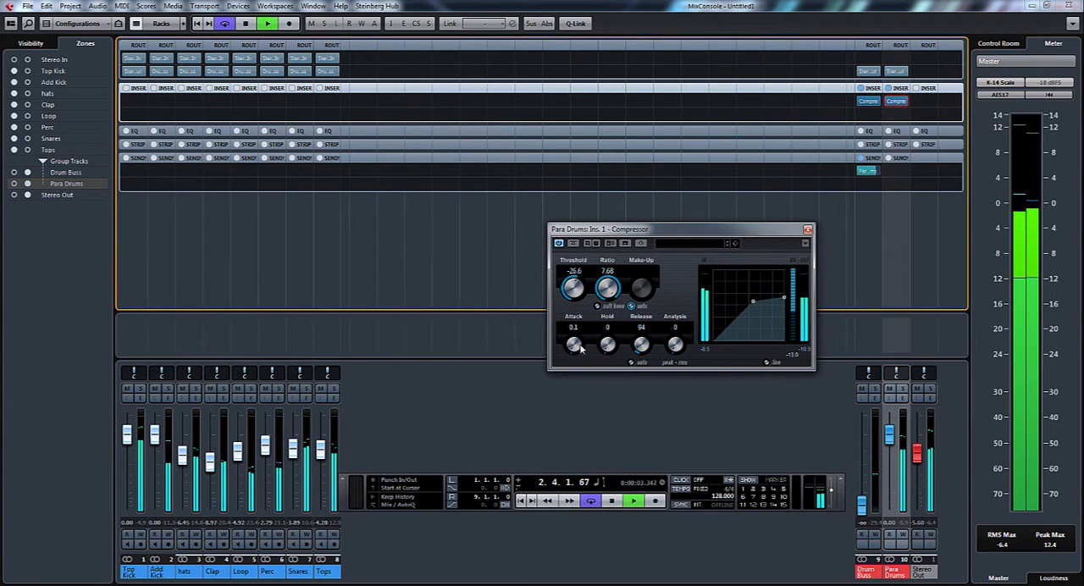
drag(574, 345, 580, 339)
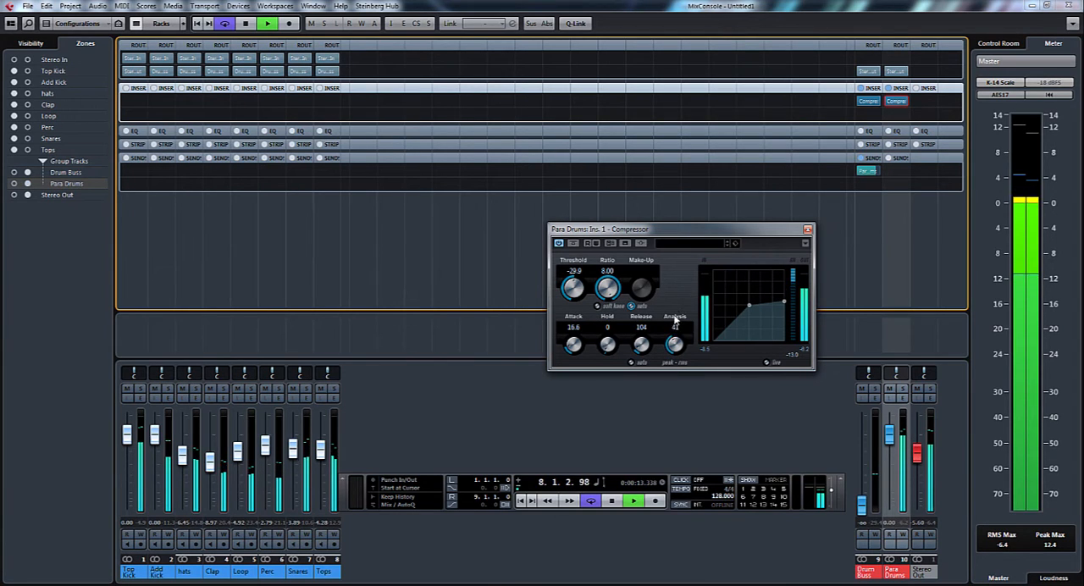
drag(648, 349, 650, 351)
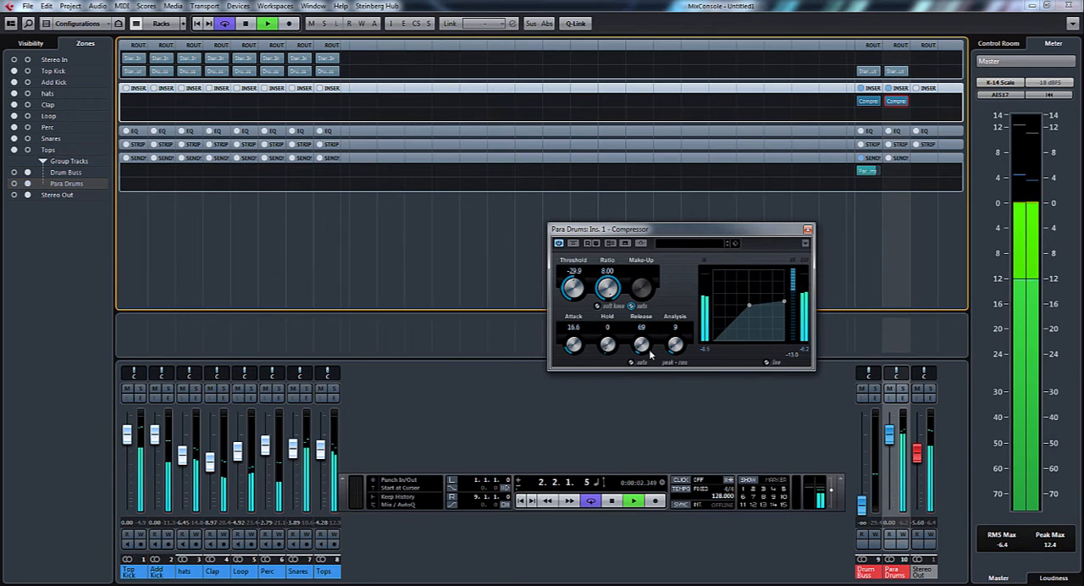
key(space)
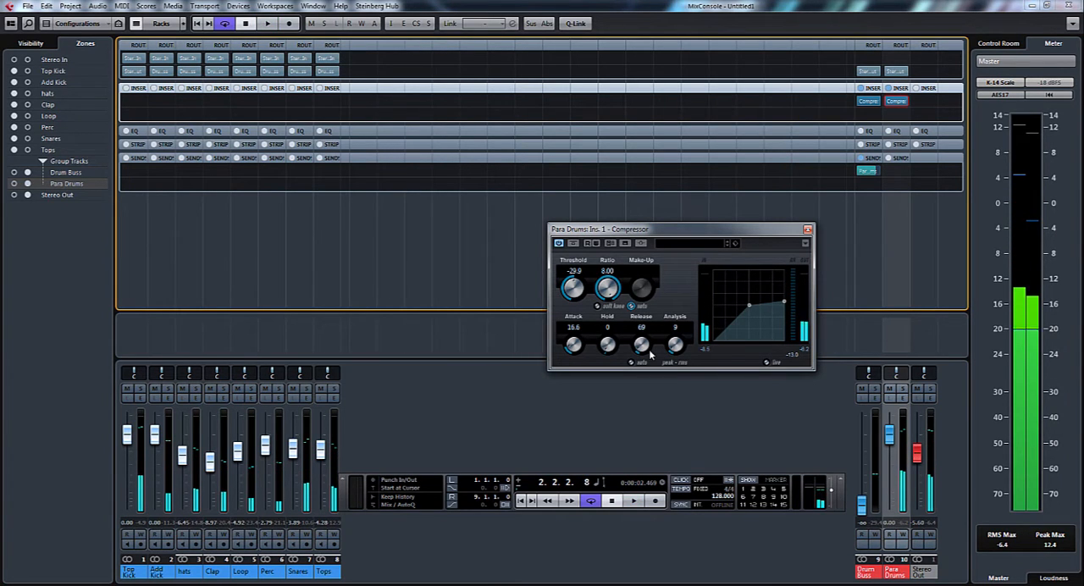
Lower the Para Drums fader to minus infinity, return the Drum Buss fader to -0.03, and start playback
drag(750, 227, 690, 175)
drag(889, 435, 861, 442)
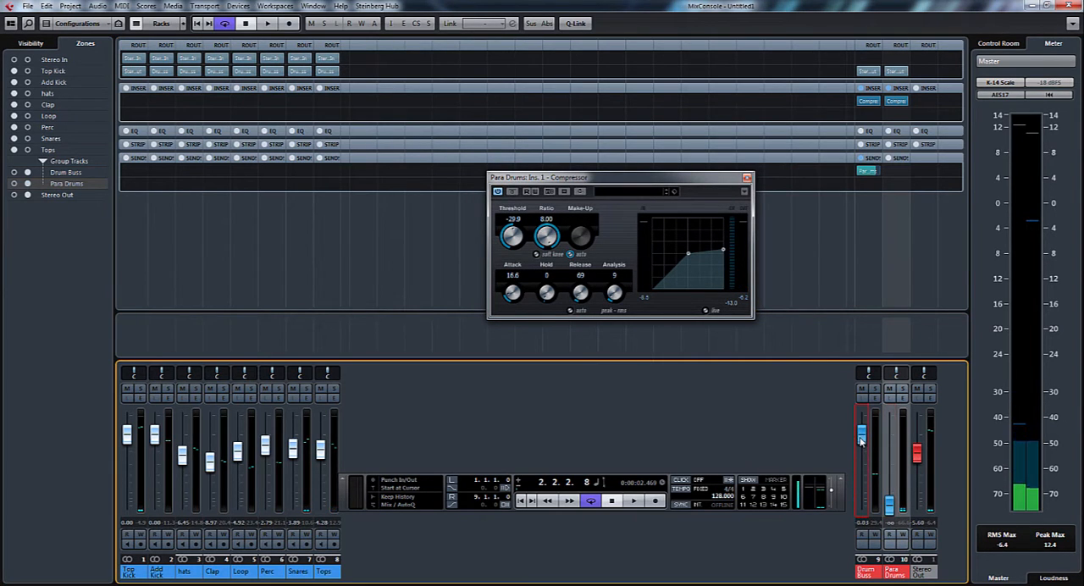
key(space)
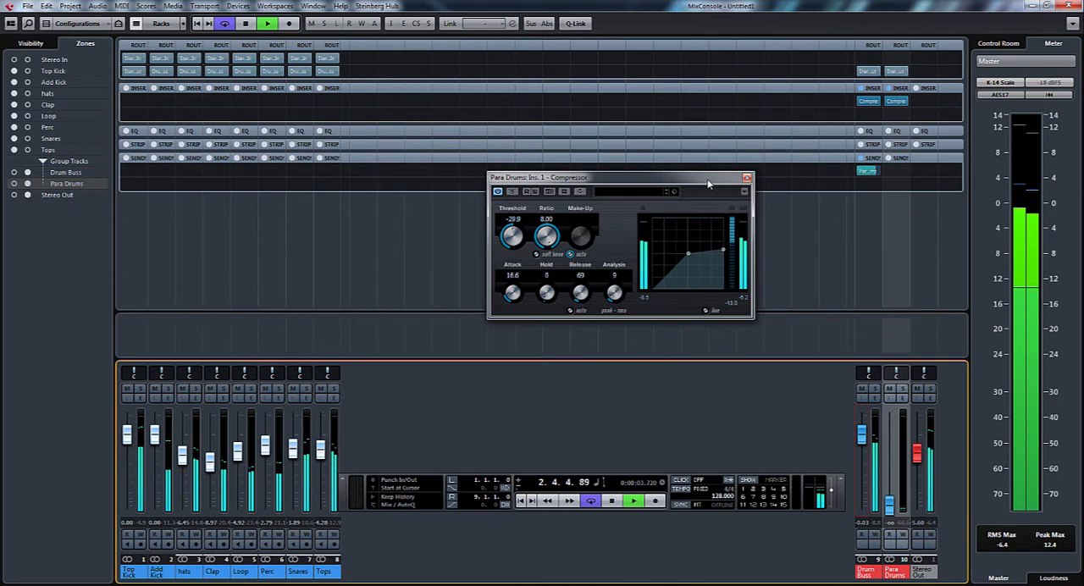
Blend Para Drums in during playback by raising its fader to -6.45, and close the compressor window
drag(708, 183, 620, 202)
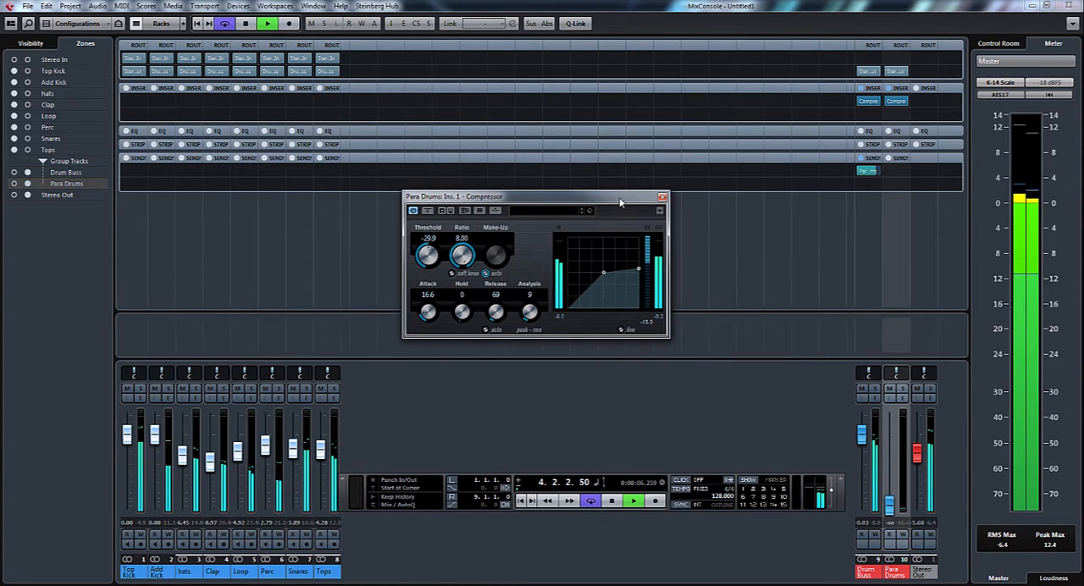
click(891, 513)
drag(891, 508, 895, 465)
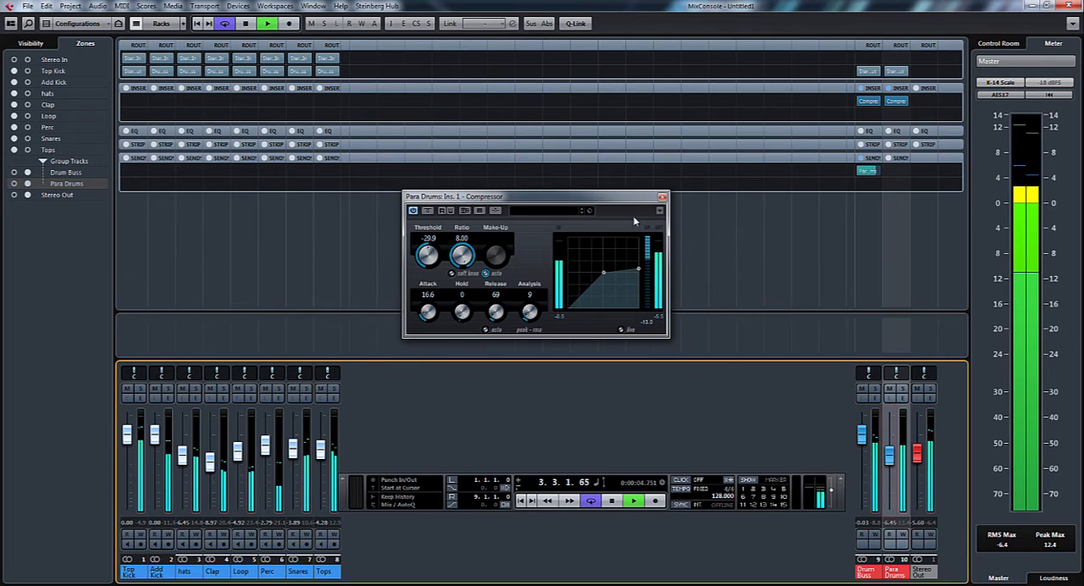
click(662, 196)
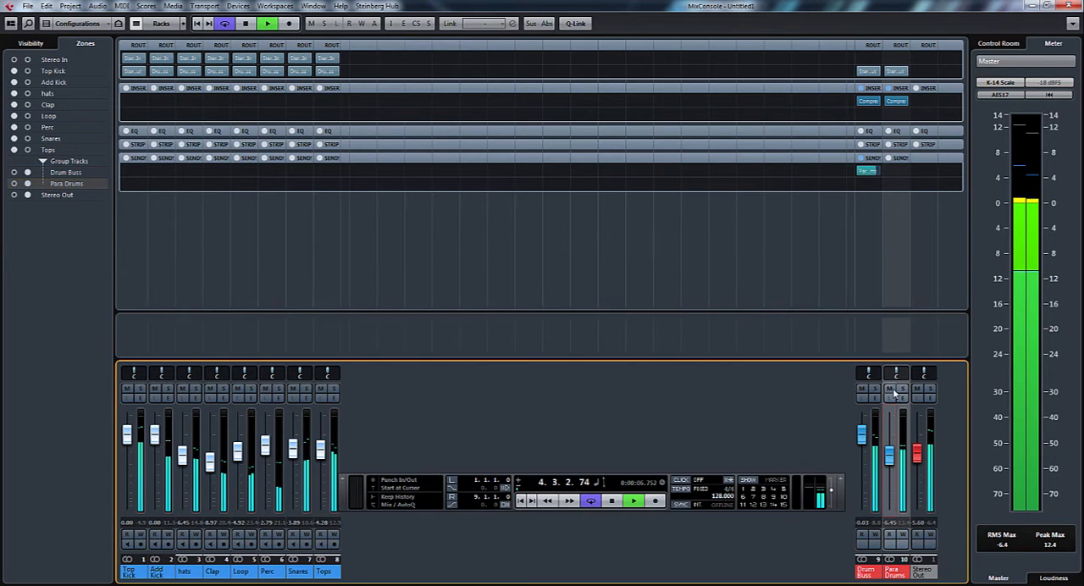
Compare the mix without and with the compressed Para Drums channel by toggling its mute, and stop playback
click(890, 389)
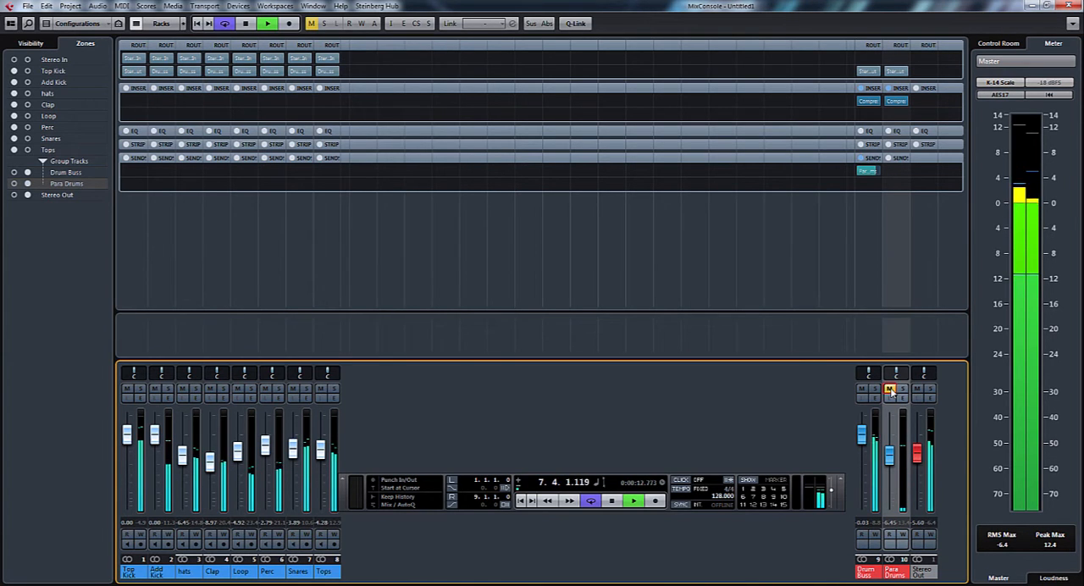
click(889, 390)
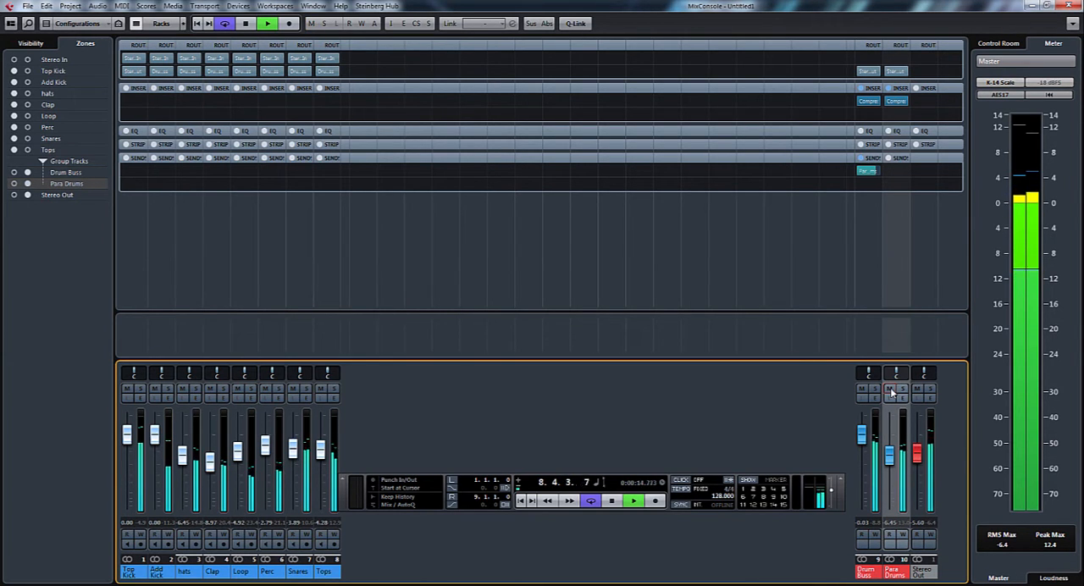
key(space)
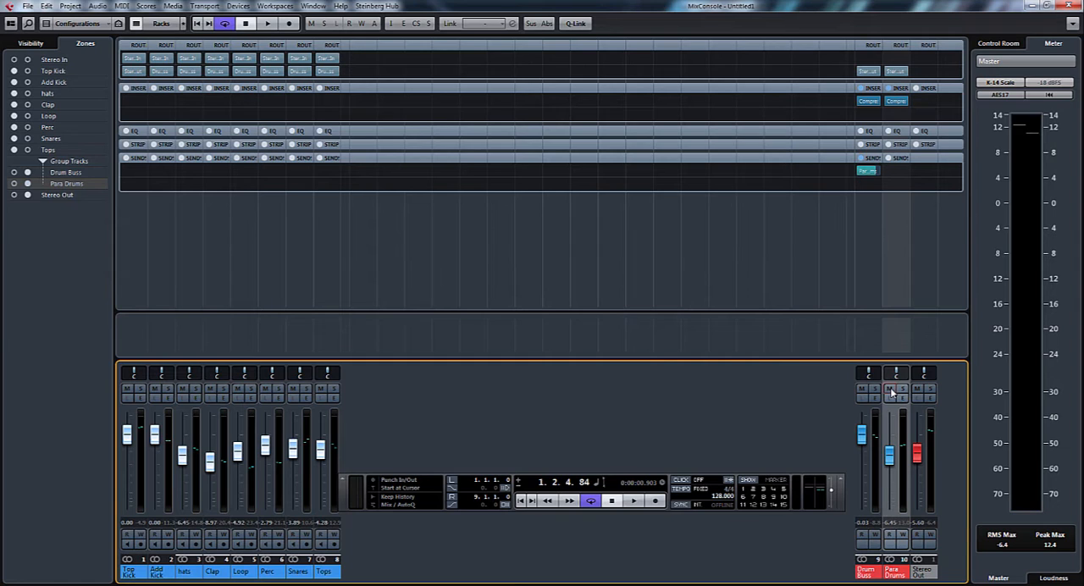
Insert FabFilter Pro-Q 2 x64 in the second insert slot of Para Drums and move its window clear of the faders
click(909, 114)
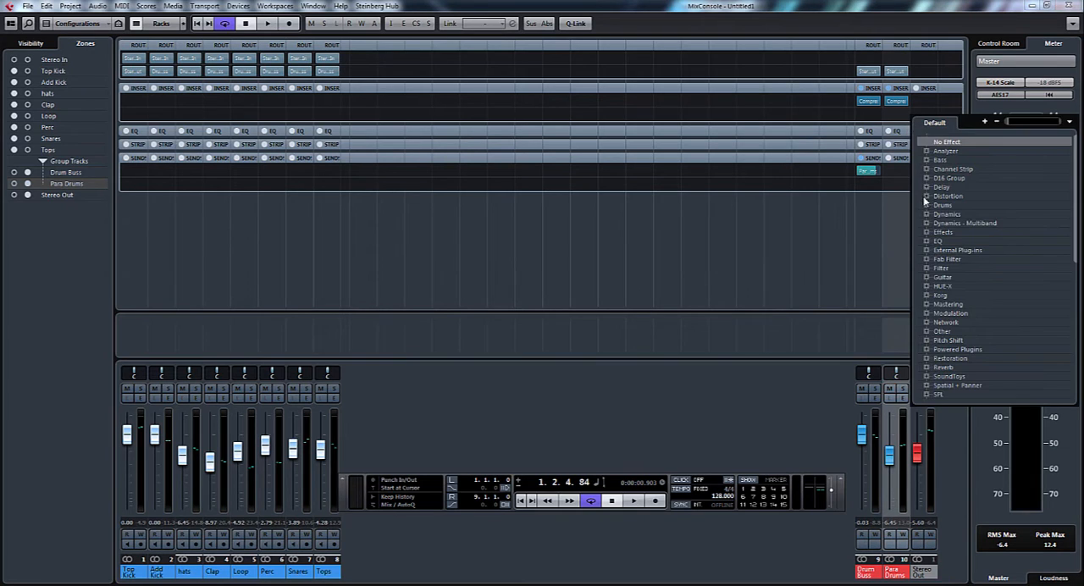
click(926, 259)
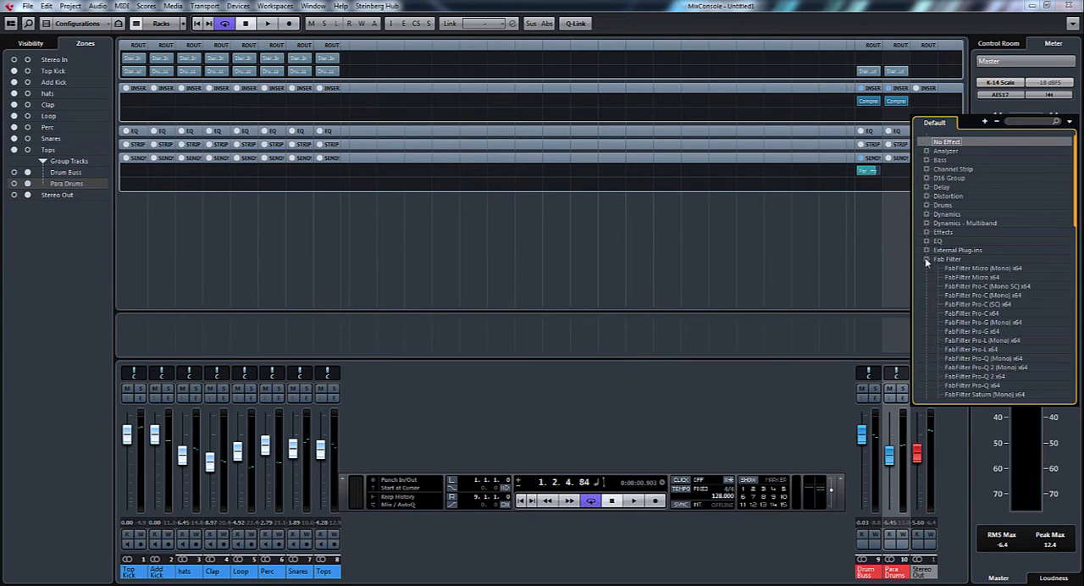
click(976, 377)
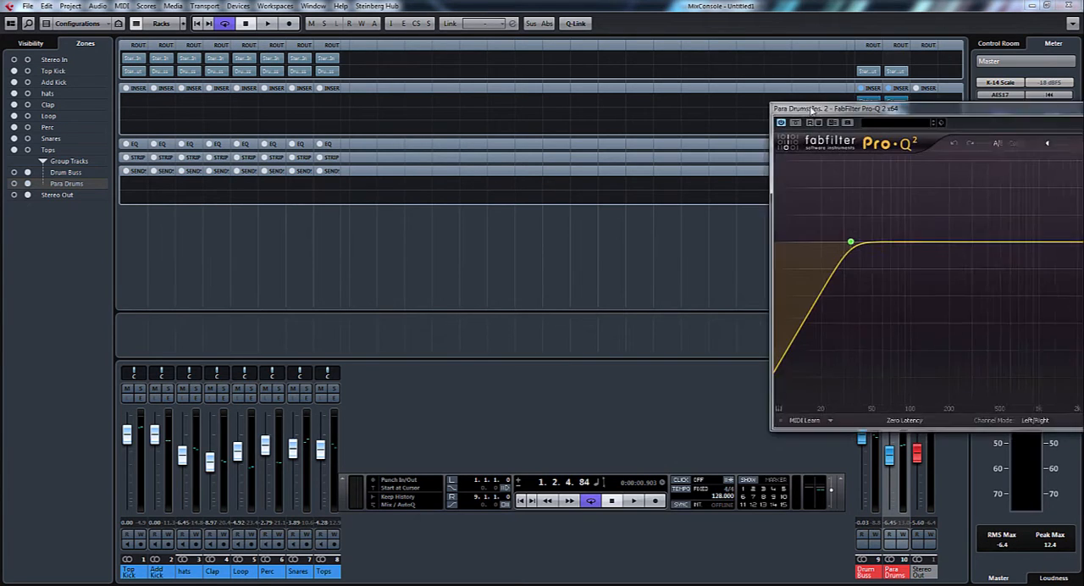
drag(902, 119, 384, 123)
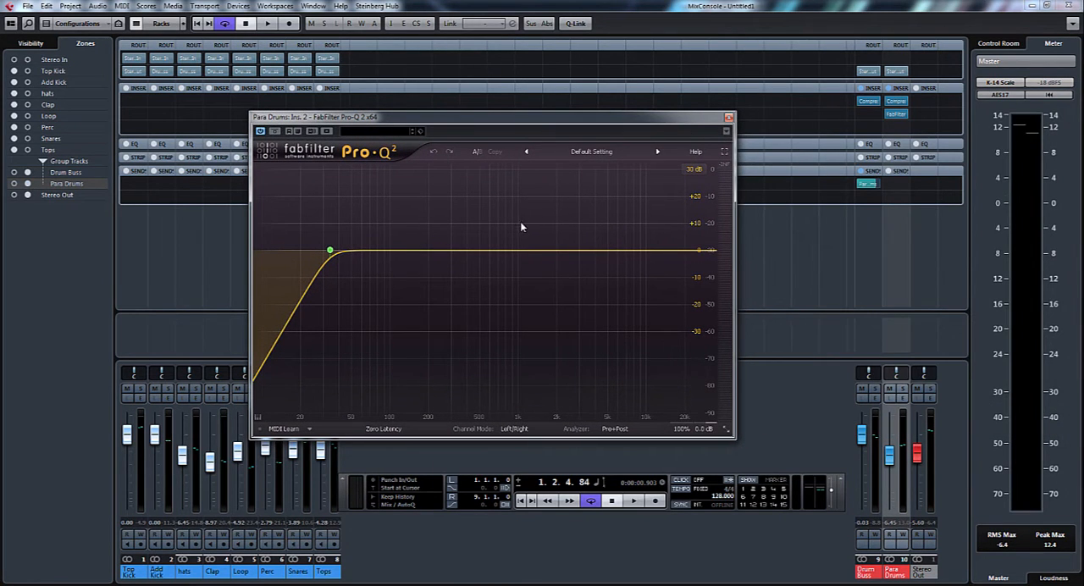
During playback with Drum Buss at minus infinity, set the EQ's low cut to 144.22 Hz and add a +10.63 dB bell at 3317.4 Hz
key(space)
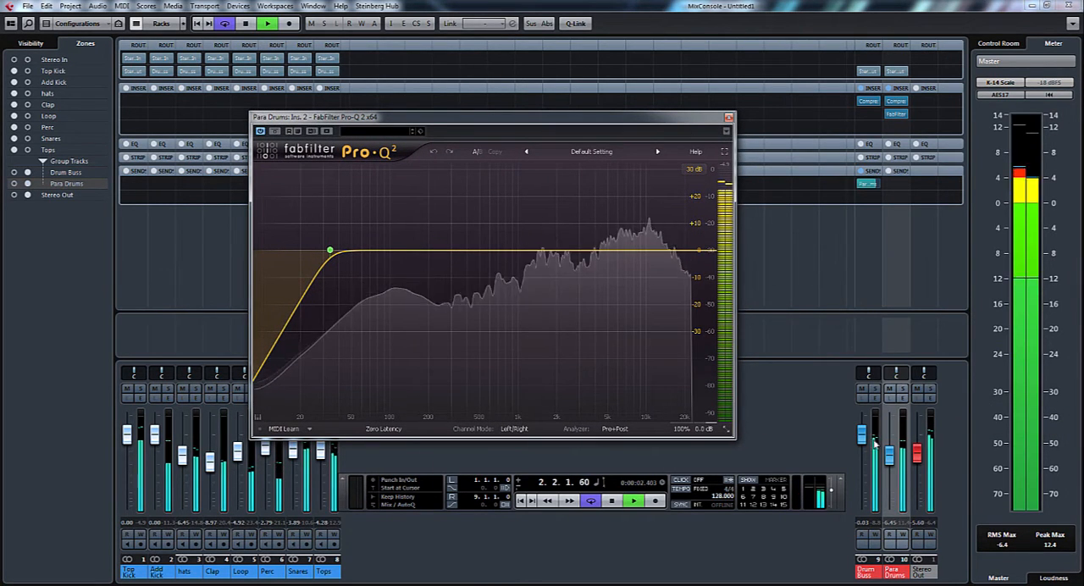
drag(862, 435, 861, 510)
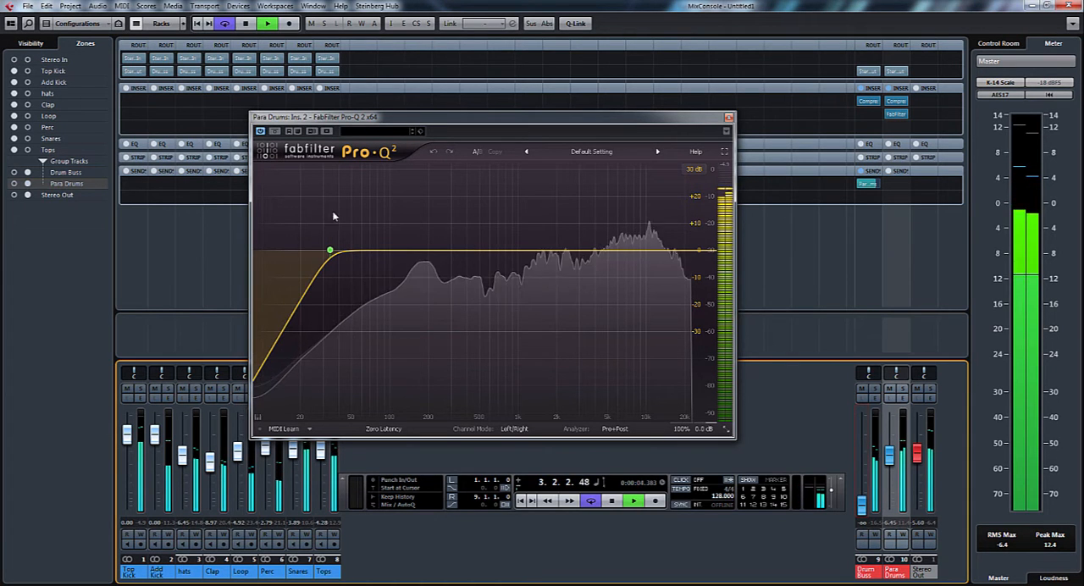
drag(330, 250, 410, 252)
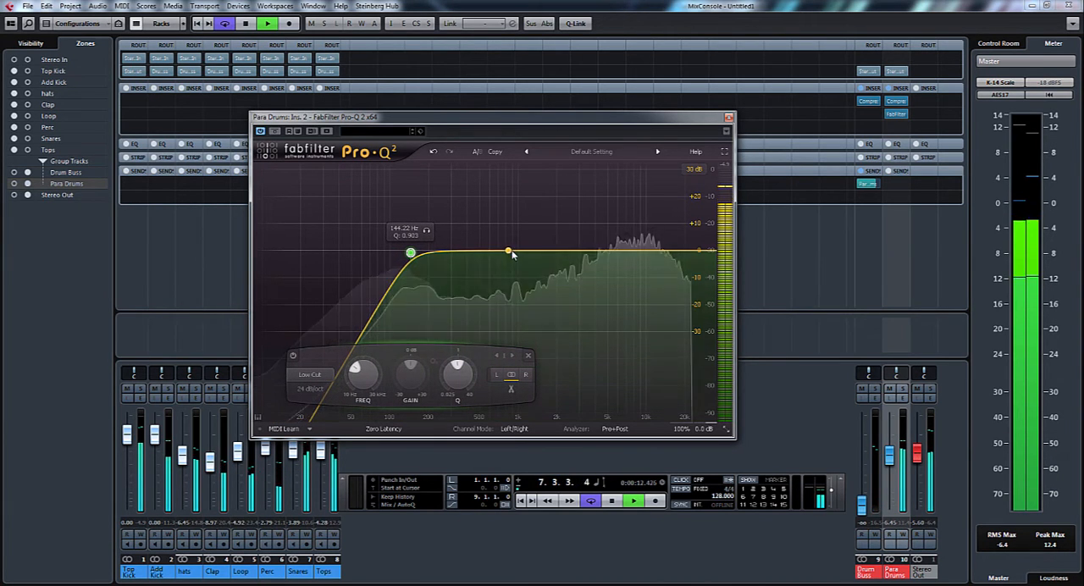
drag(510, 251, 589, 225)
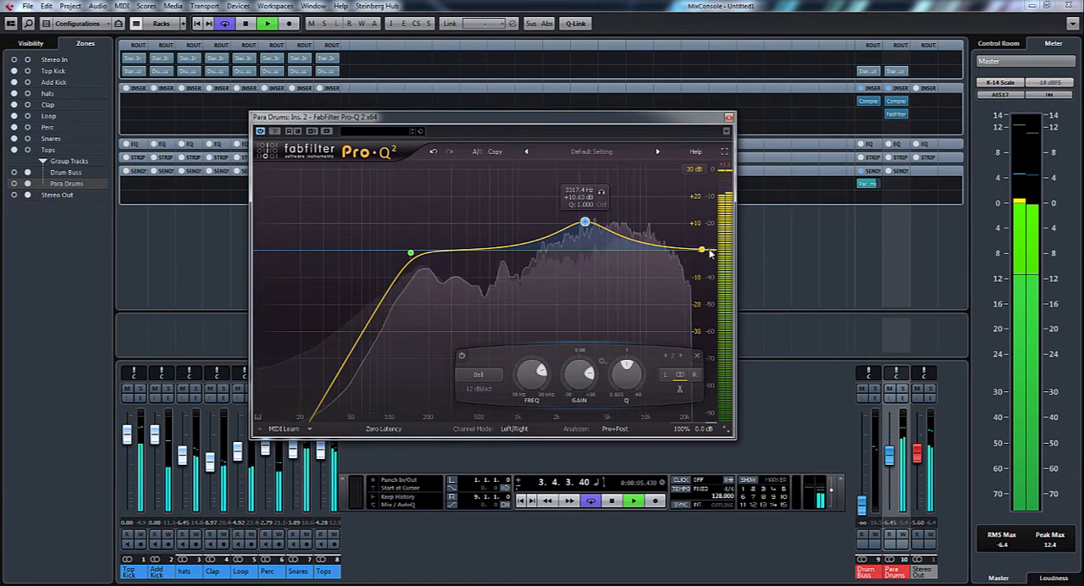
Add a high-end EQ band, make it a High Cut with a 36 dB/oct slope, and place it at about 13874 Hz
drag(709, 251, 690, 266)
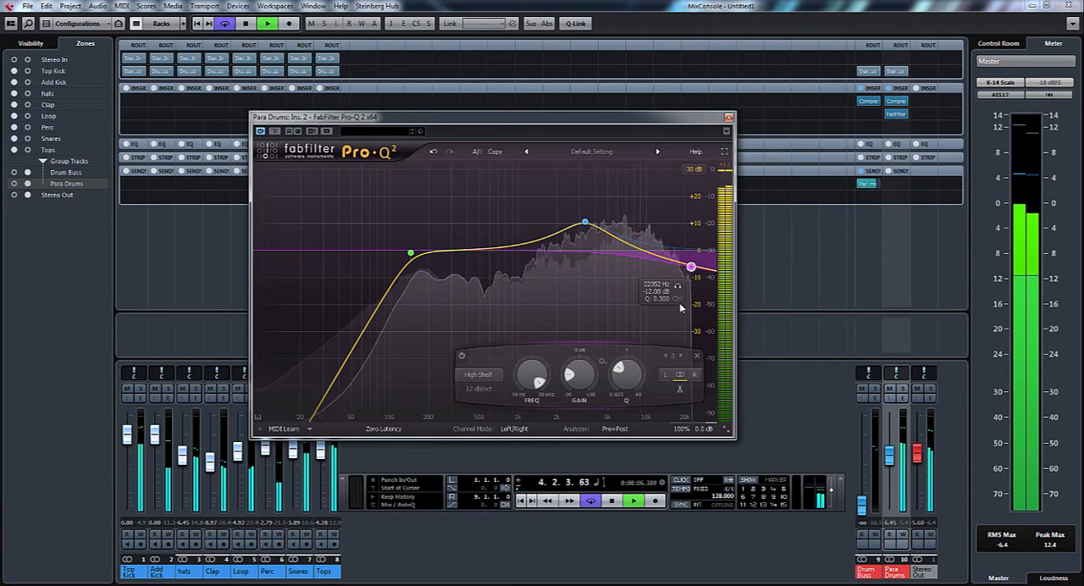
click(478, 374)
click(483, 438)
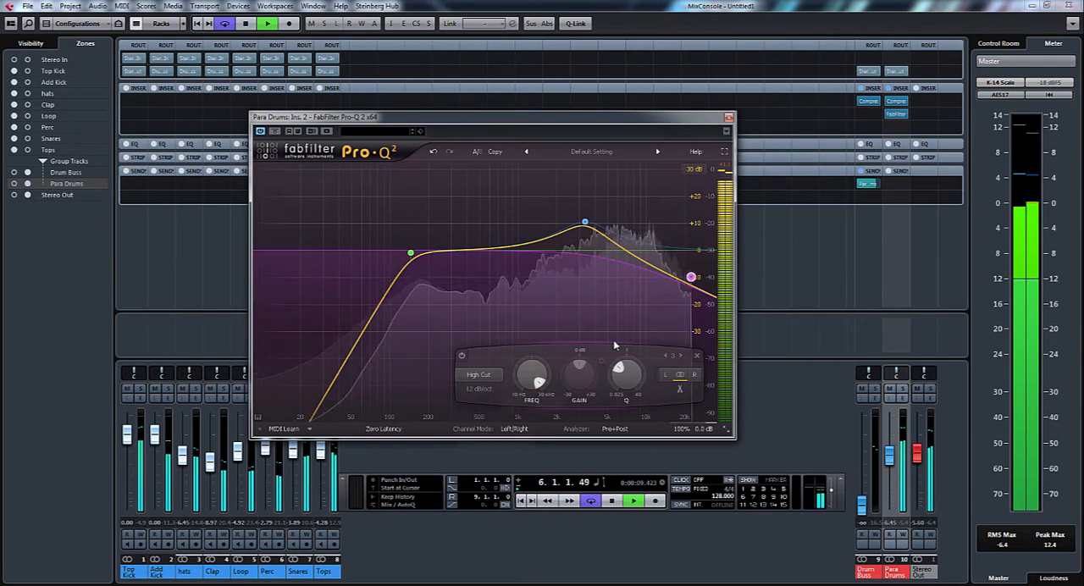
click(479, 389)
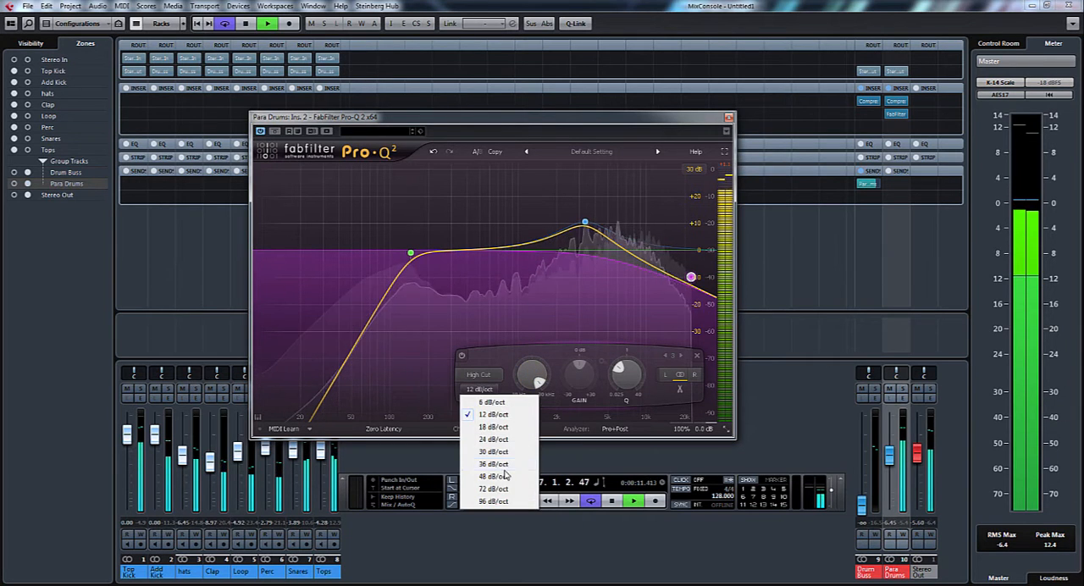
click(498, 464)
drag(691, 277, 664, 243)
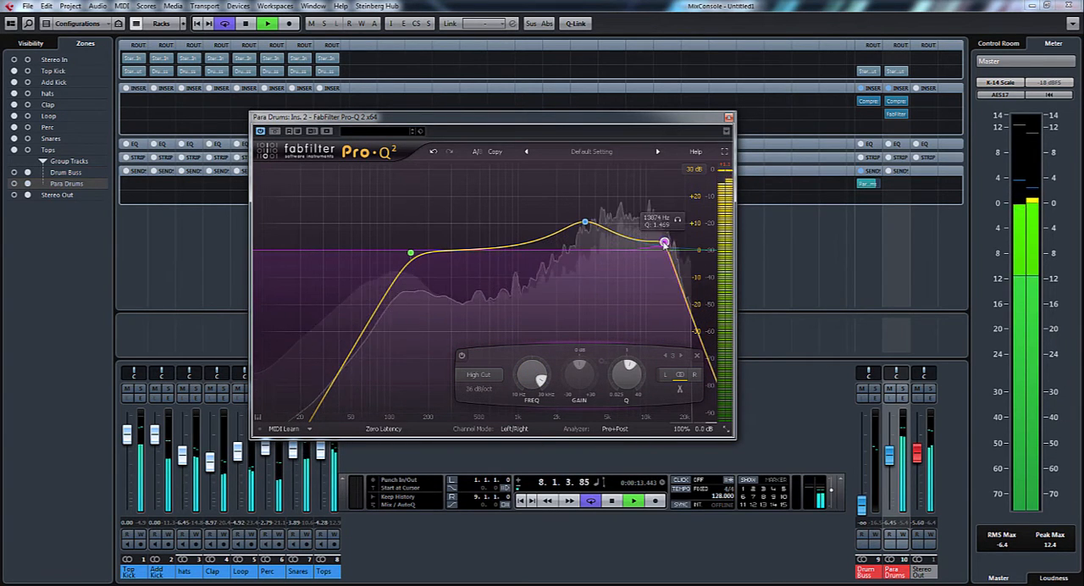
Move the high bell to 3902.2 Hz at +7.71 dB, add a narrowed -16.04 dB bell at 468.01 Hz, and close the EQ
drag(585, 223, 597, 230)
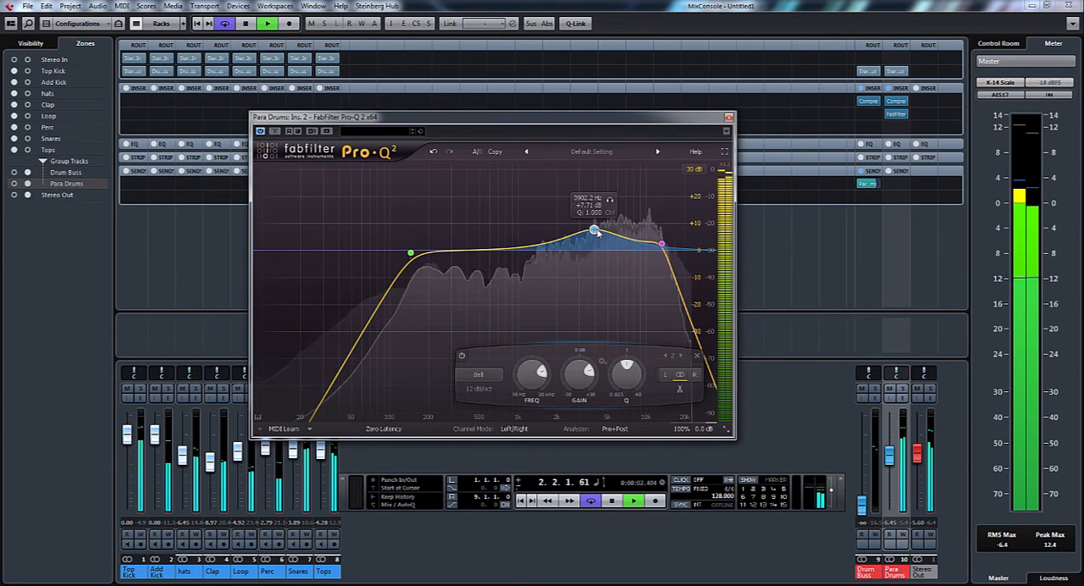
drag(475, 250, 476, 294)
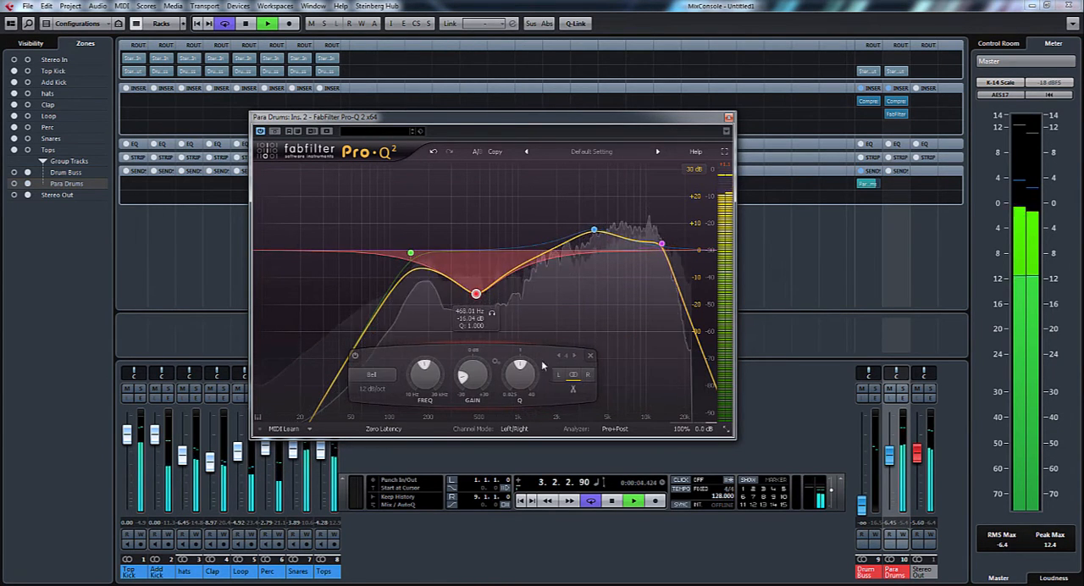
drag(543, 364, 540, 339)
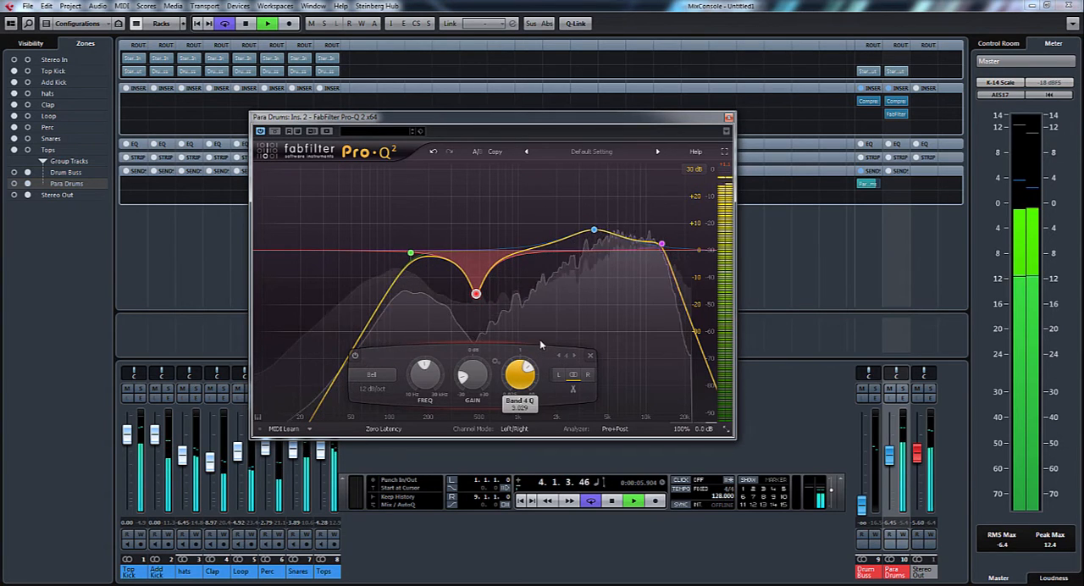
click(478, 314)
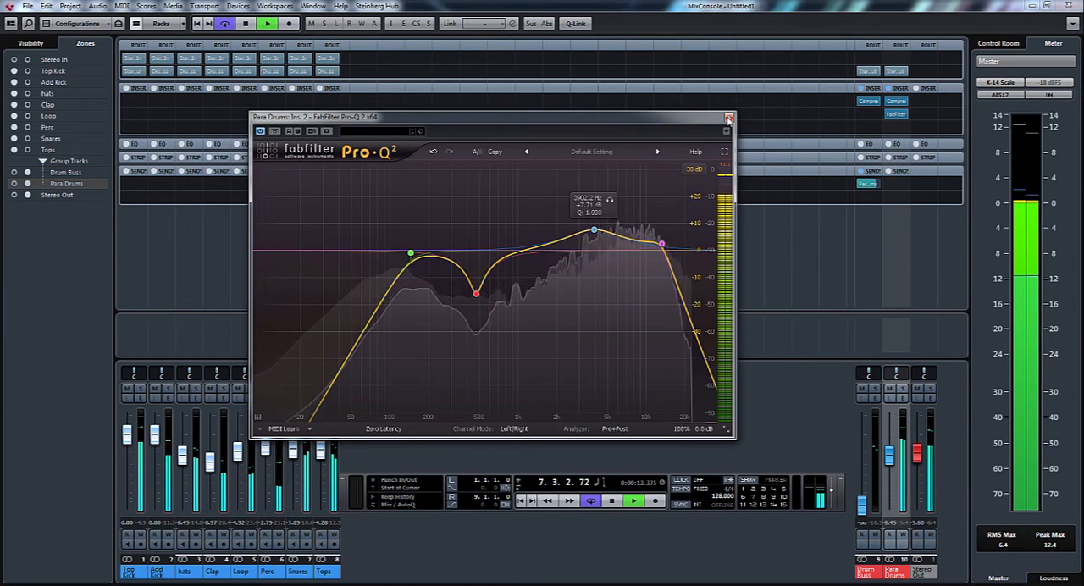
click(729, 119)
Lower Para Drums to minus infinity, raise Drum Buss to 2.20, and blend Para Drums in at -6.65 during playback
key(space)
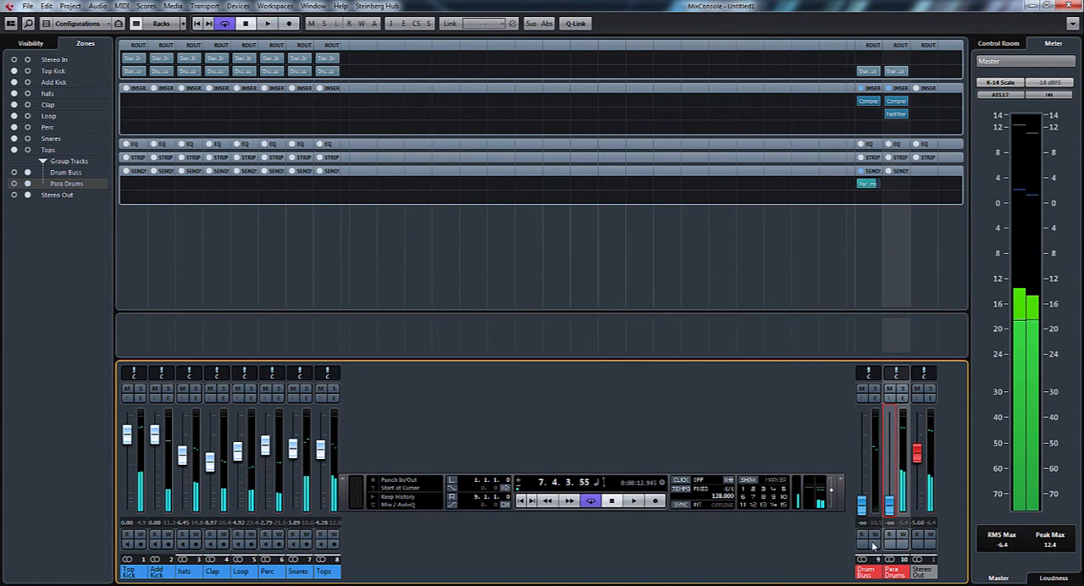
drag(863, 506, 869, 439)
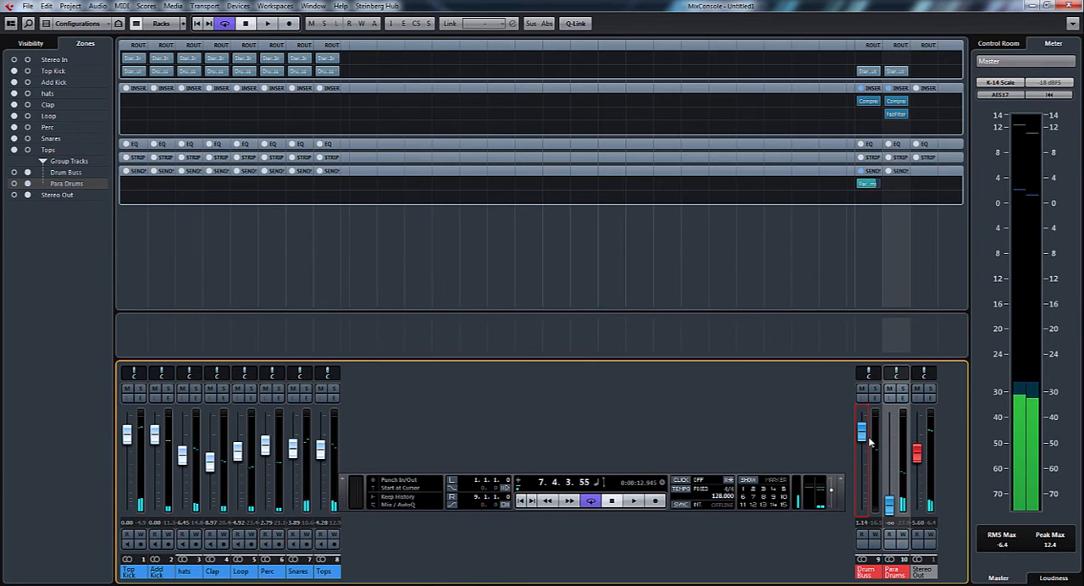
key(space)
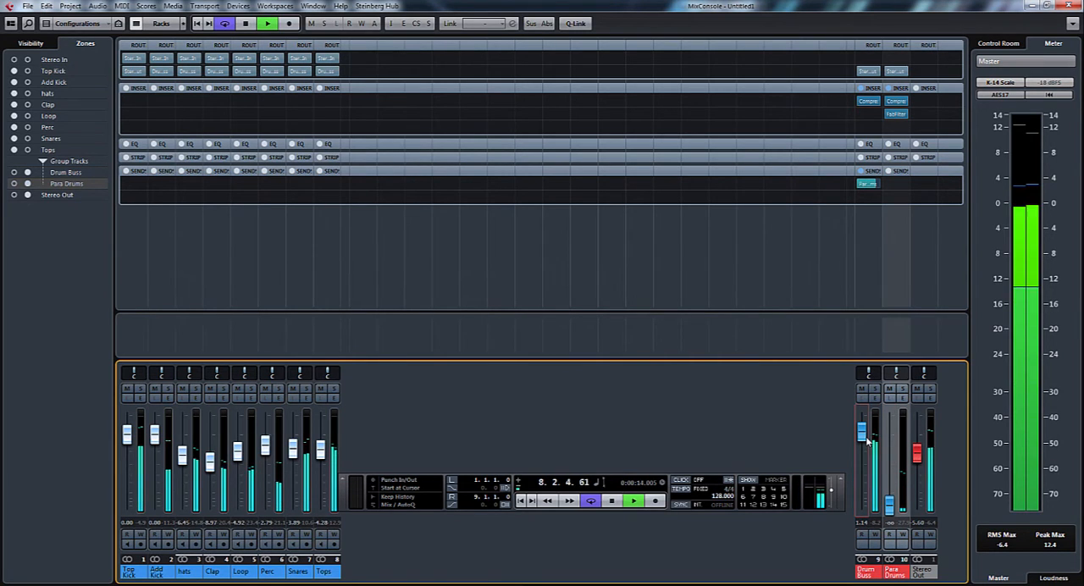
click(889, 506)
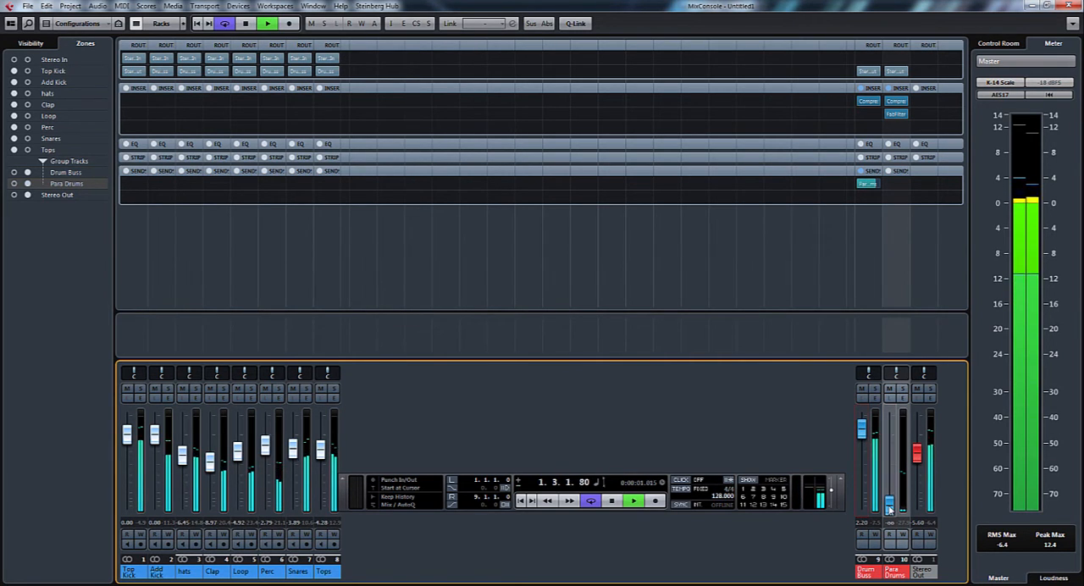
drag(889, 506, 890, 462)
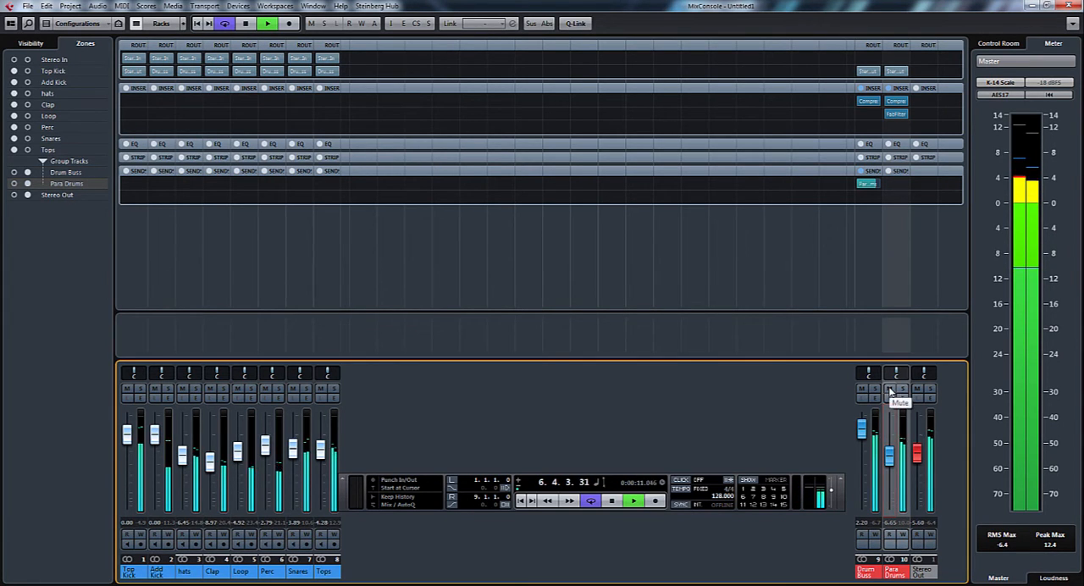
Compare the mix without and with the equalised Para Drums by toggling its mute, stop playback, and lower its fader to -8.53
click(889, 389)
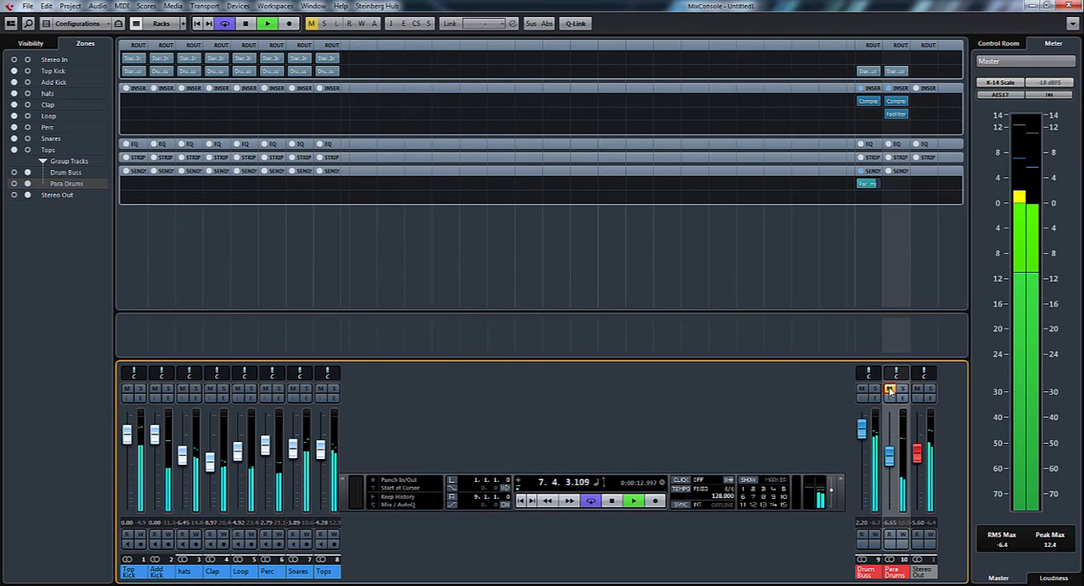
click(889, 388)
key(space)
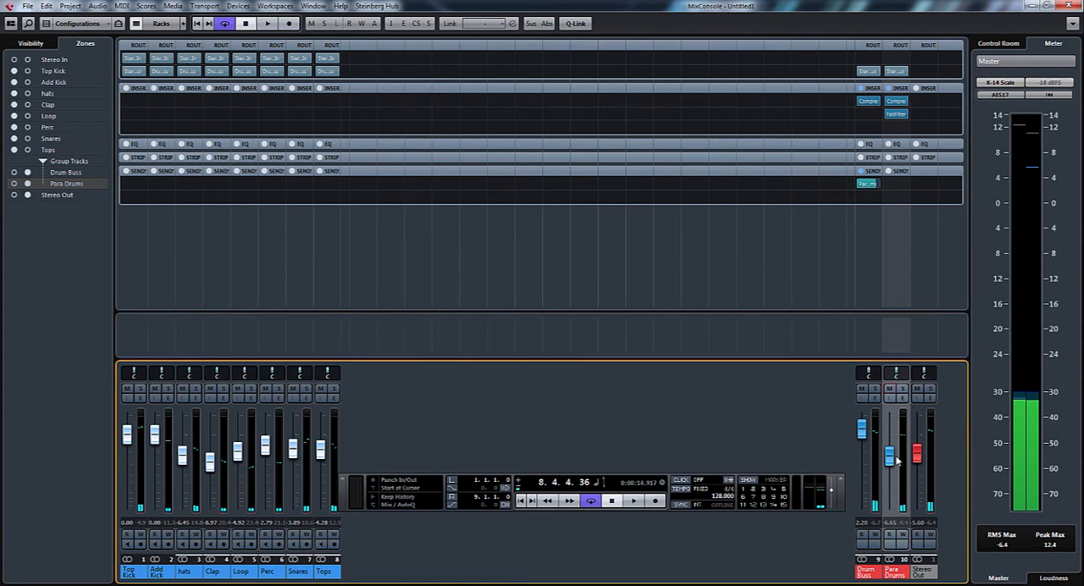
drag(890, 457, 890, 463)
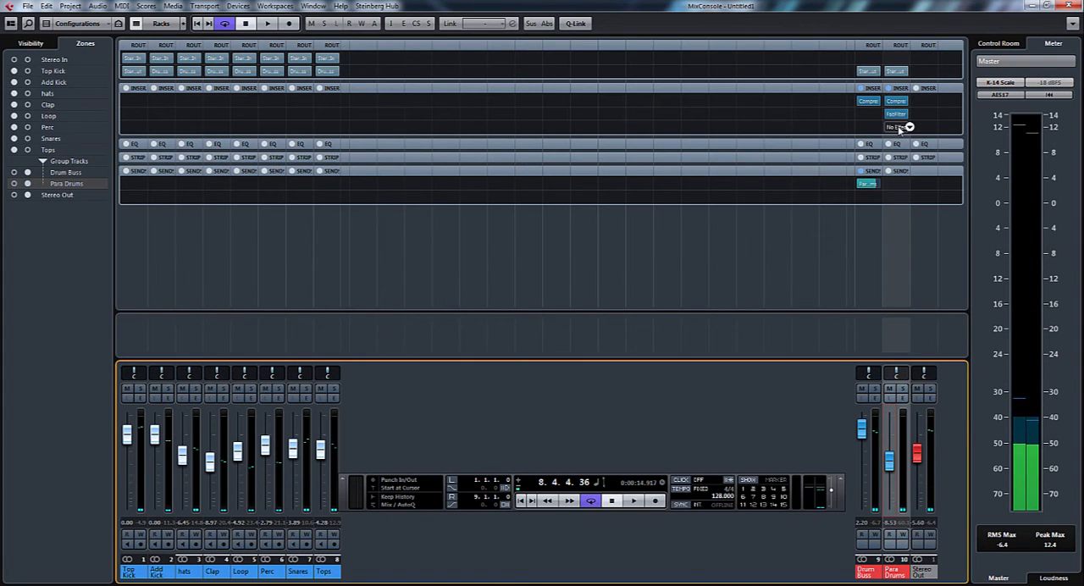
Insert Quadrafuzz v2 in the third insert slot of Para Drums and load the Drum Group Fuzz 1 preset
click(915, 133)
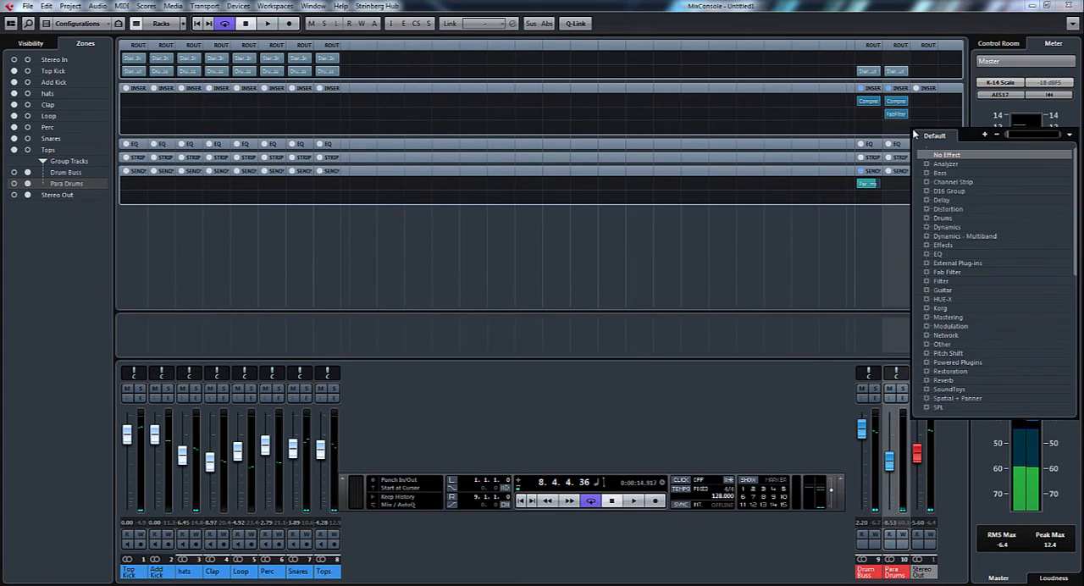
click(926, 209)
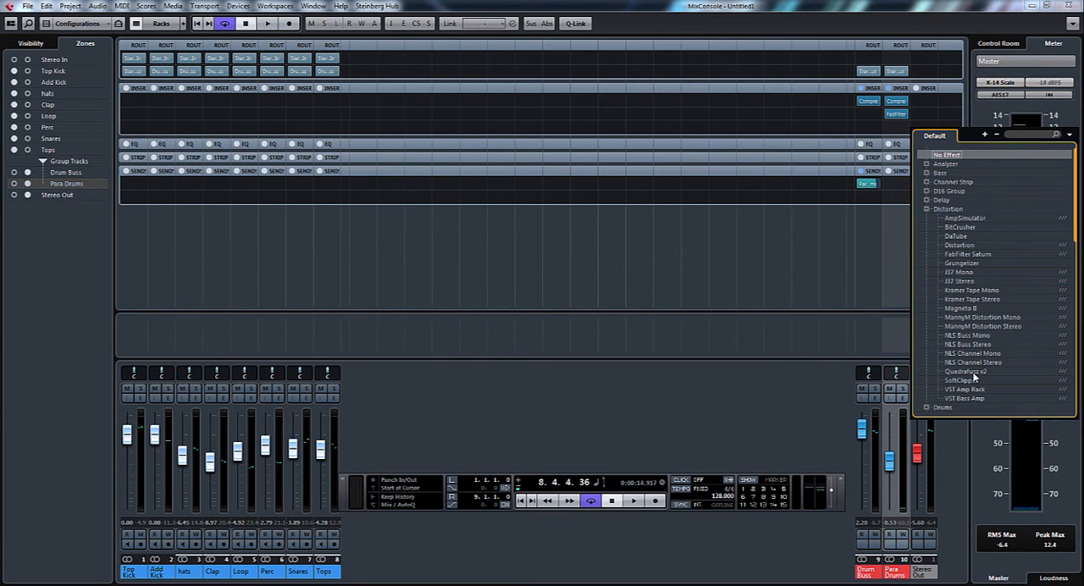
click(970, 371)
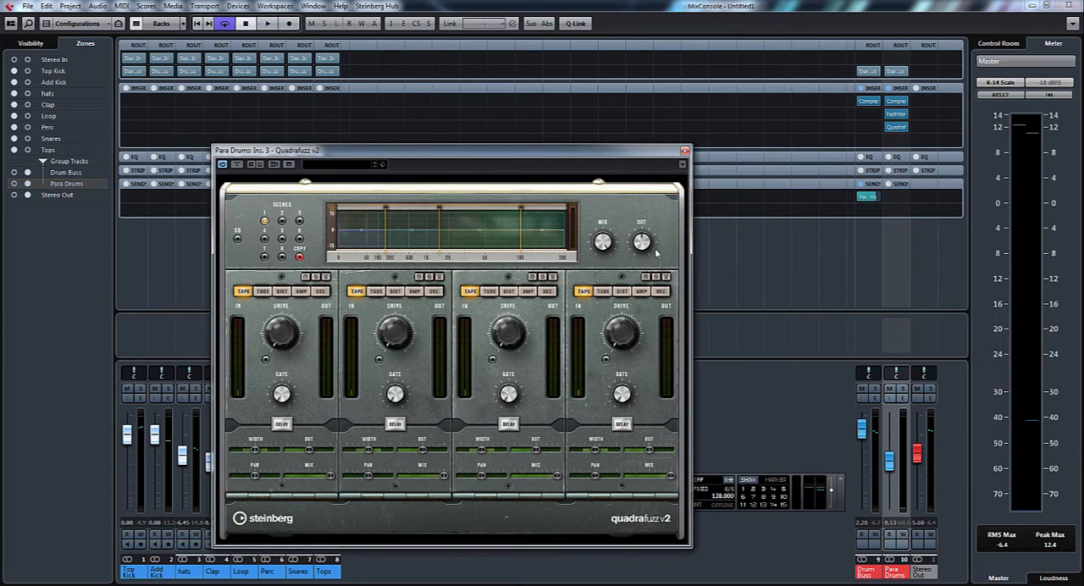
drag(546, 159, 640, 103)
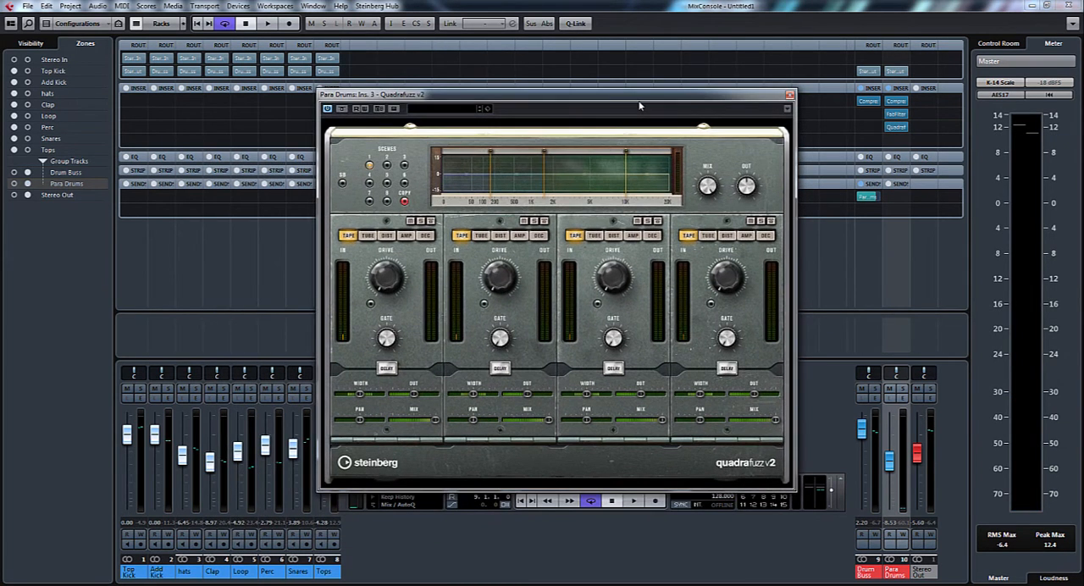
click(446, 112)
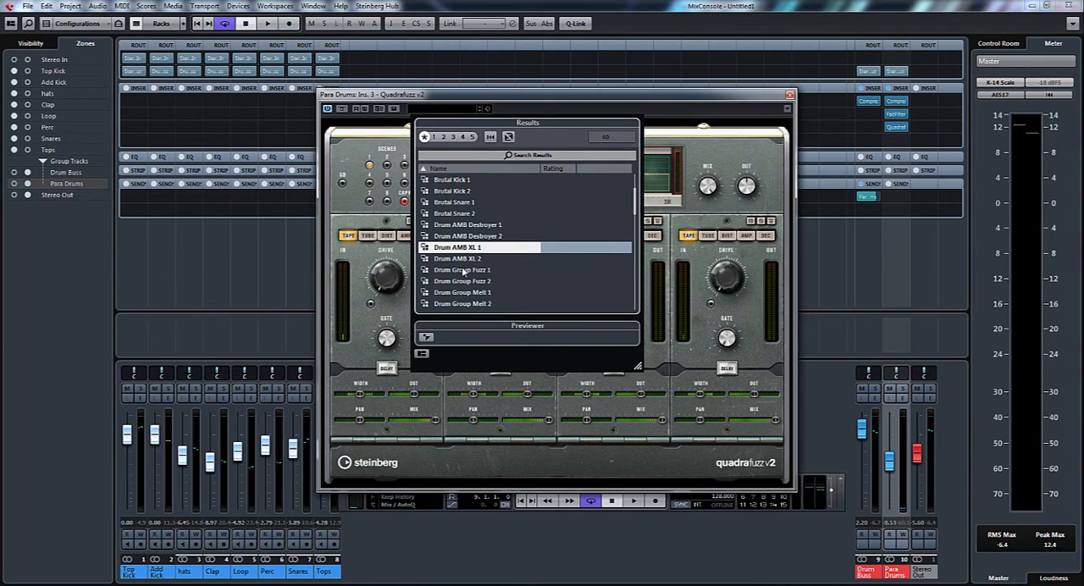
click(463, 271)
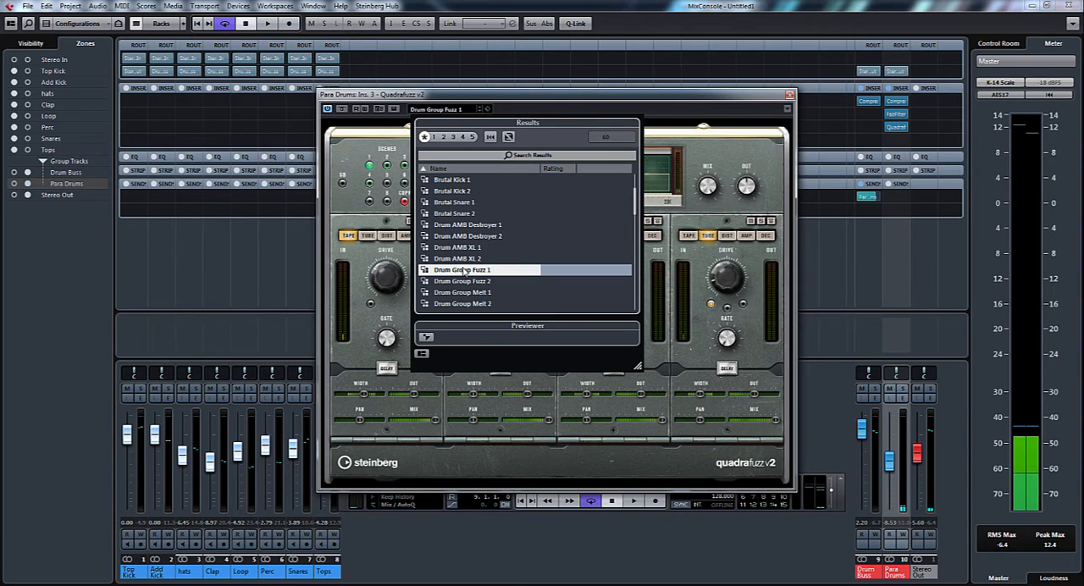
Isolate Para Drums by lowering the Drum Buss fader to minus infinity and raising the Para Drums fader to -0.68, and start playback
click(866, 439)
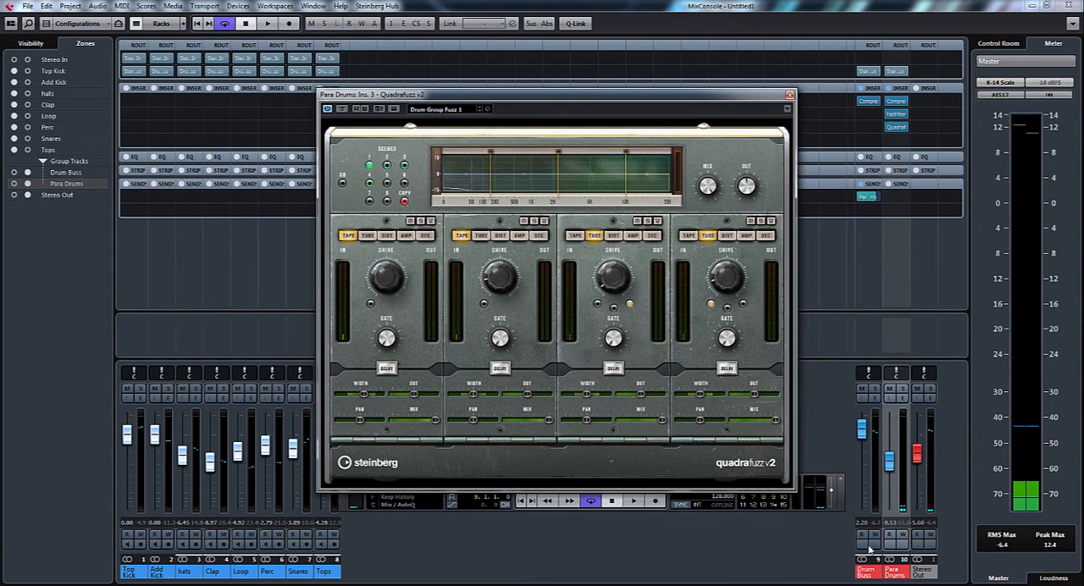
drag(865, 439, 869, 530)
drag(892, 463, 891, 440)
key(space)
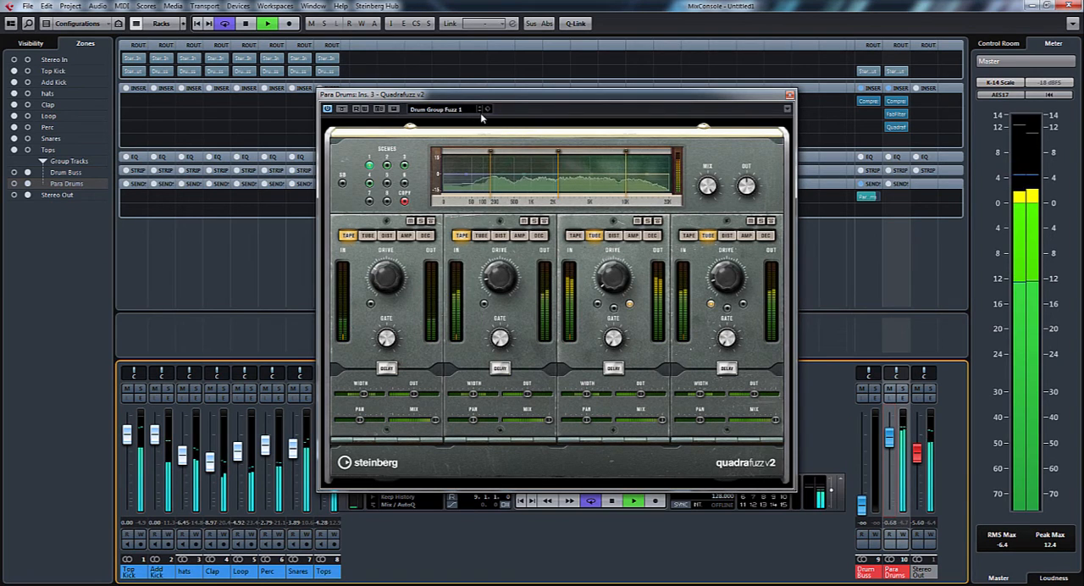
Audition the following Quadrafuzz presets during playback, settle on Drum Group Melt 2, and stop playback
click(479, 111)
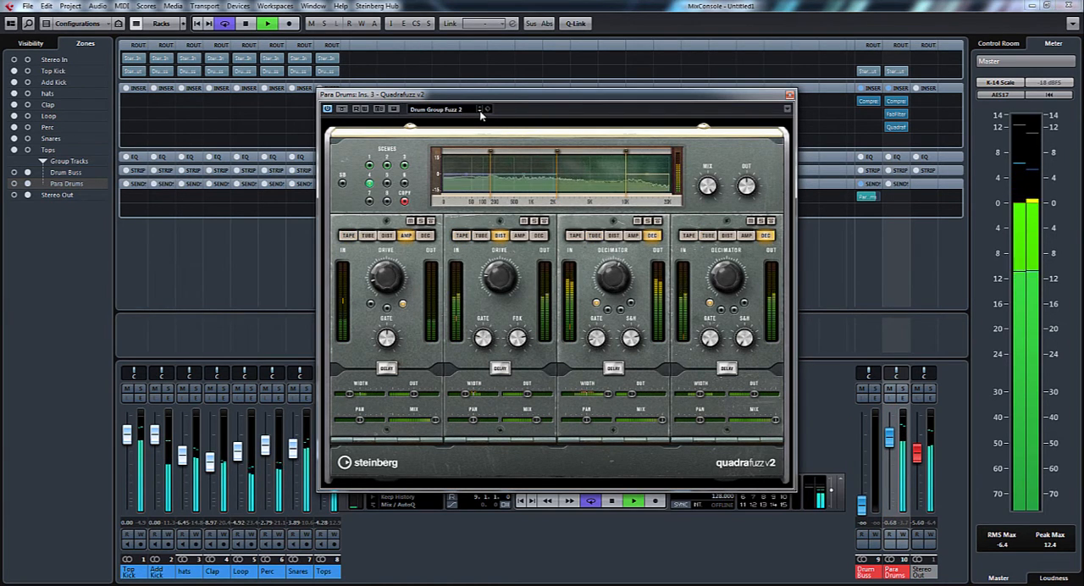
click(479, 111)
click(479, 111)
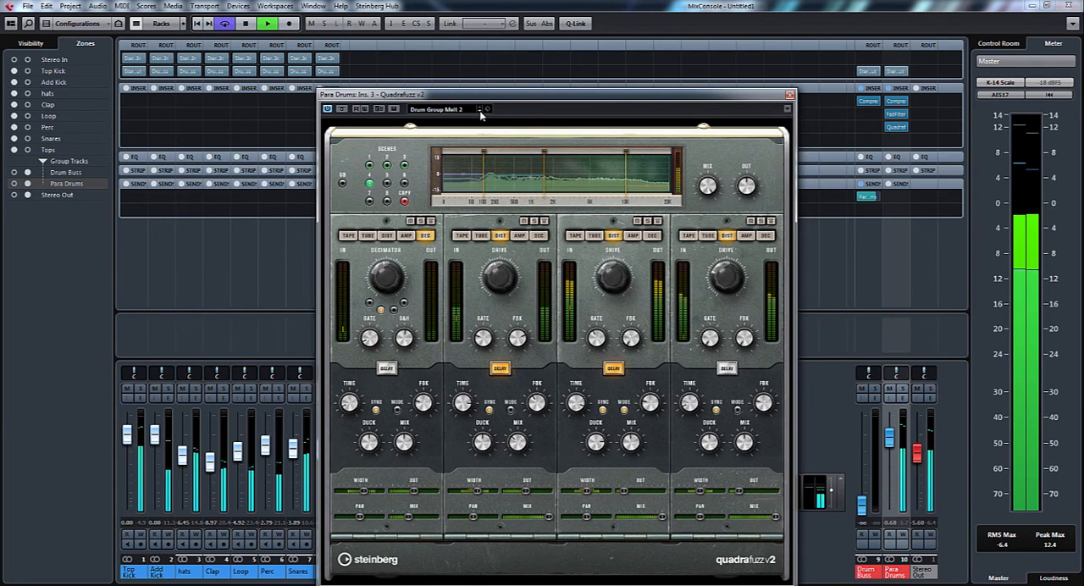
key(space)
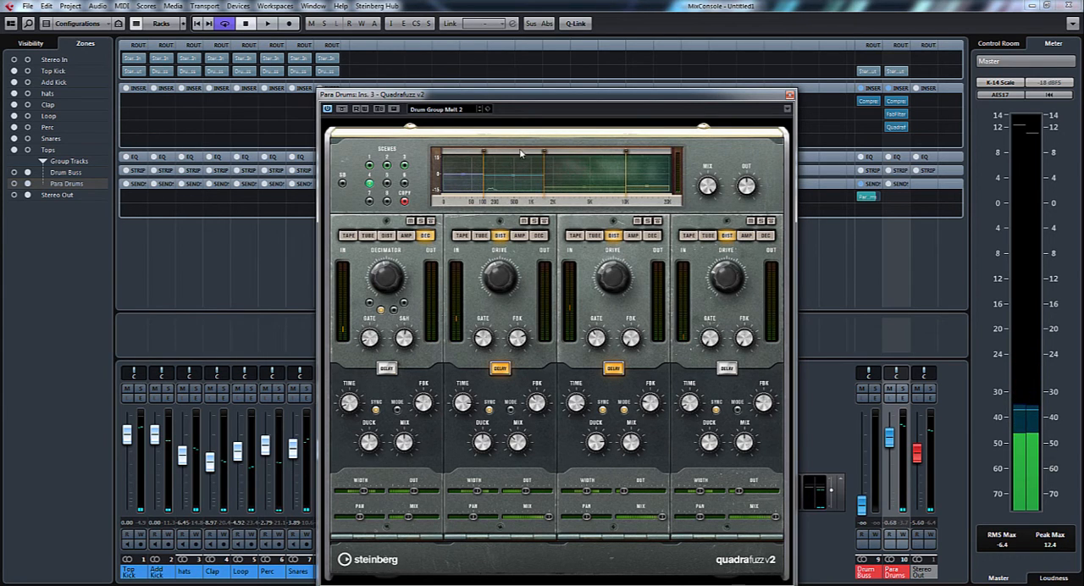
Switch off the delays in Quadrafuzz's second and third bands and adjust the third band's drive to 4.0 and the fourth's to 3.7 during playback
click(500, 369)
click(614, 369)
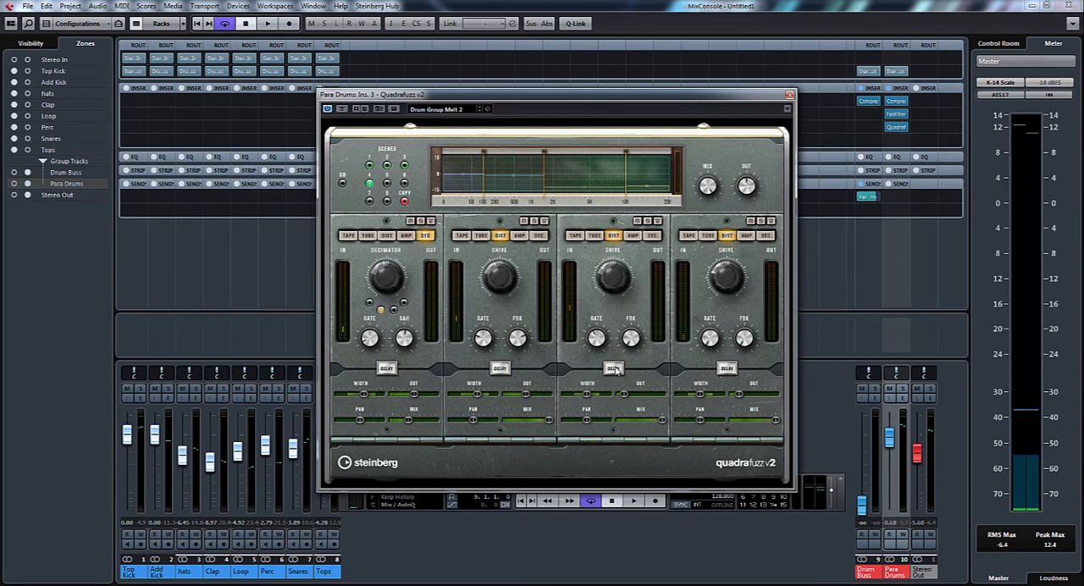
key(space)
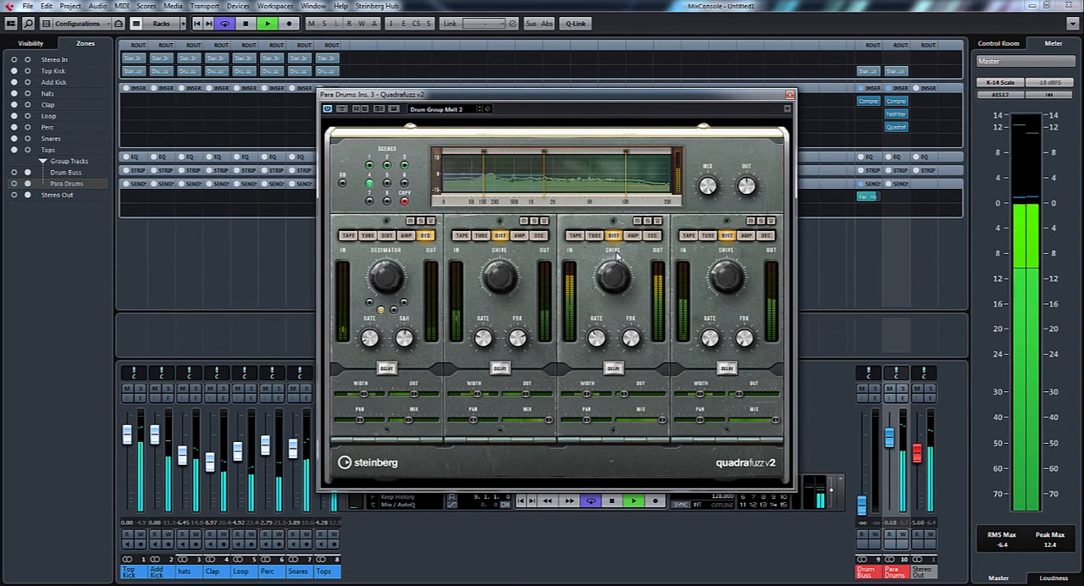
mouse_move(614, 274)
drag(615, 273, 616, 267)
mouse_move(728, 275)
mouse_down()
mouse_move(729, 255)
mouse_move(729, 265)
mouse_up()
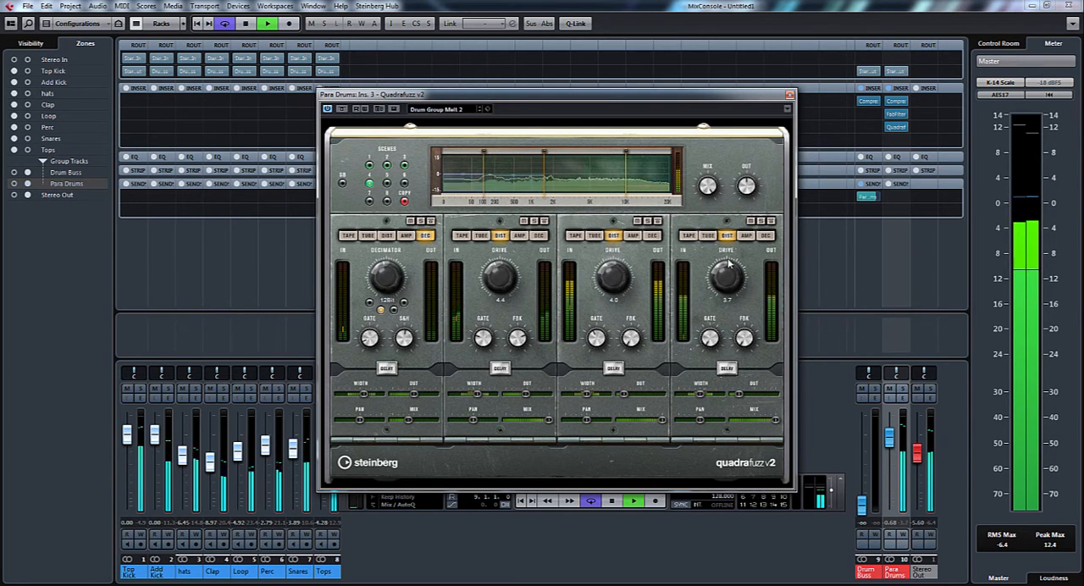
key(space)
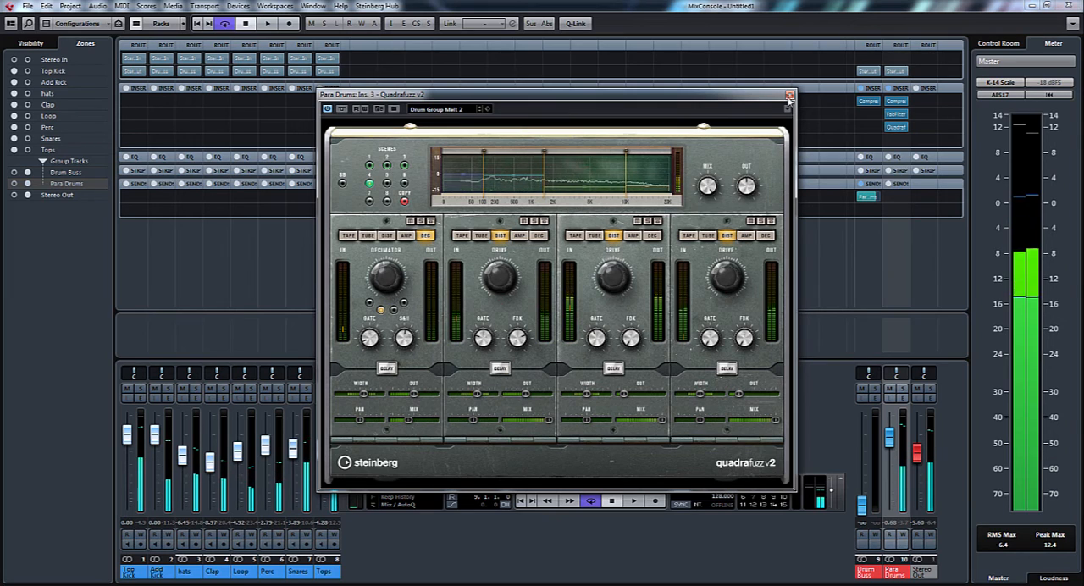
Close Quadrafuzz, restore the Drum Buss fader to 1.79, blend Para Drums from minus infinity up to -5.60 during playback, and stop
click(789, 96)
drag(889, 436, 864, 436)
key(space)
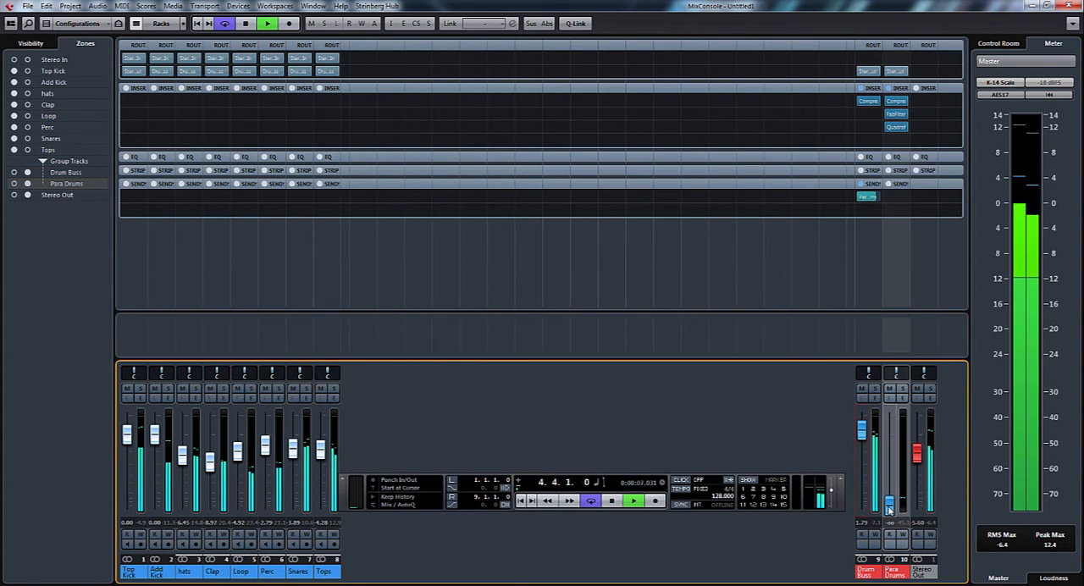
drag(889, 508, 888, 477)
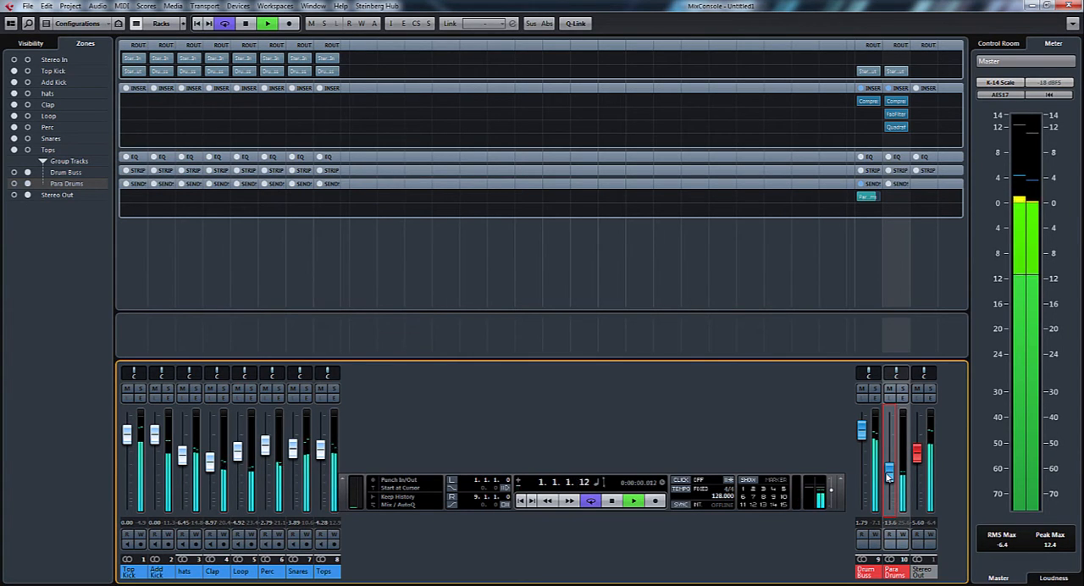
drag(888, 477, 889, 458)
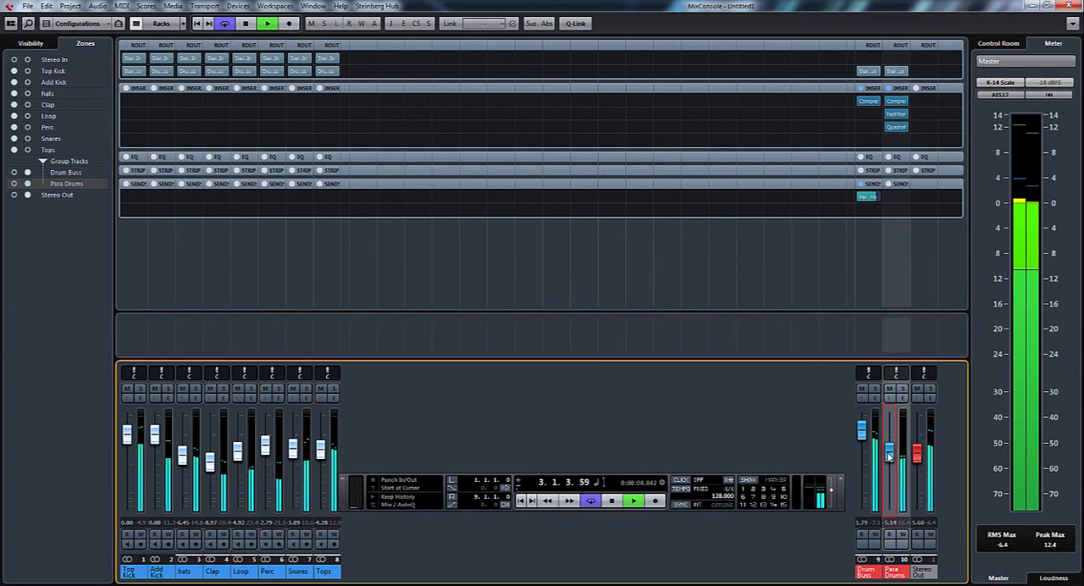
drag(888, 467, 889, 458)
key(space)
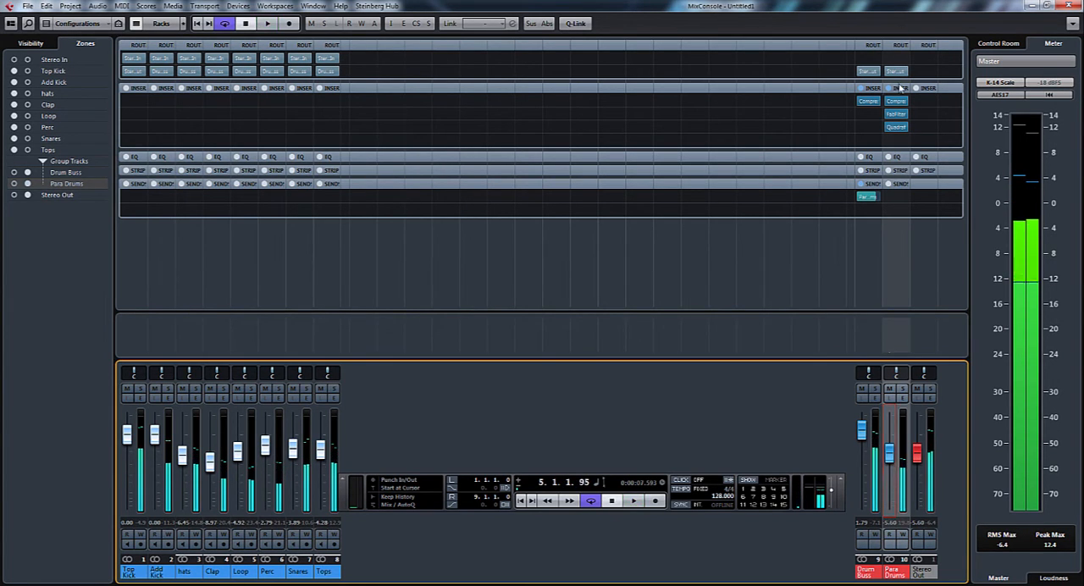
Reopen Quadrafuzz on Para Drums, isolate the channel with Drum Buss at minus infinity and Para Drums at 0.00, and start playback
click(901, 130)
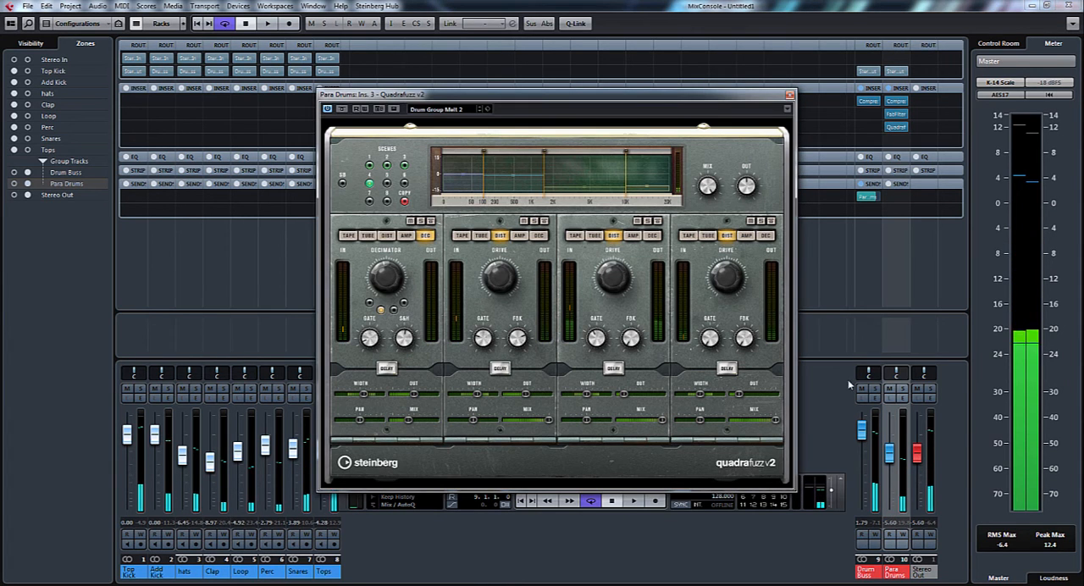
click(887, 455)
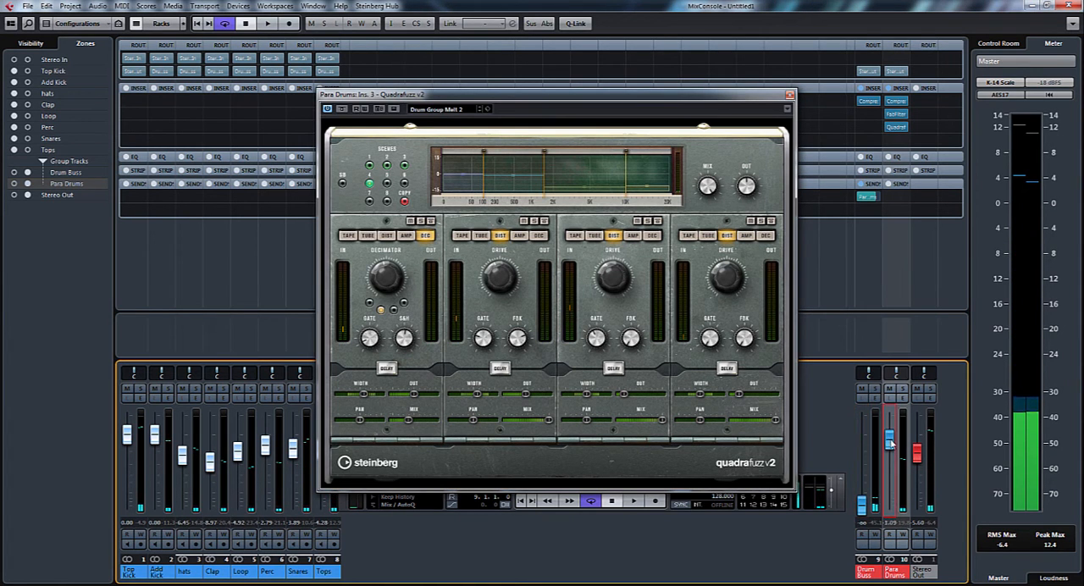
drag(886, 455, 888, 436)
key(space)
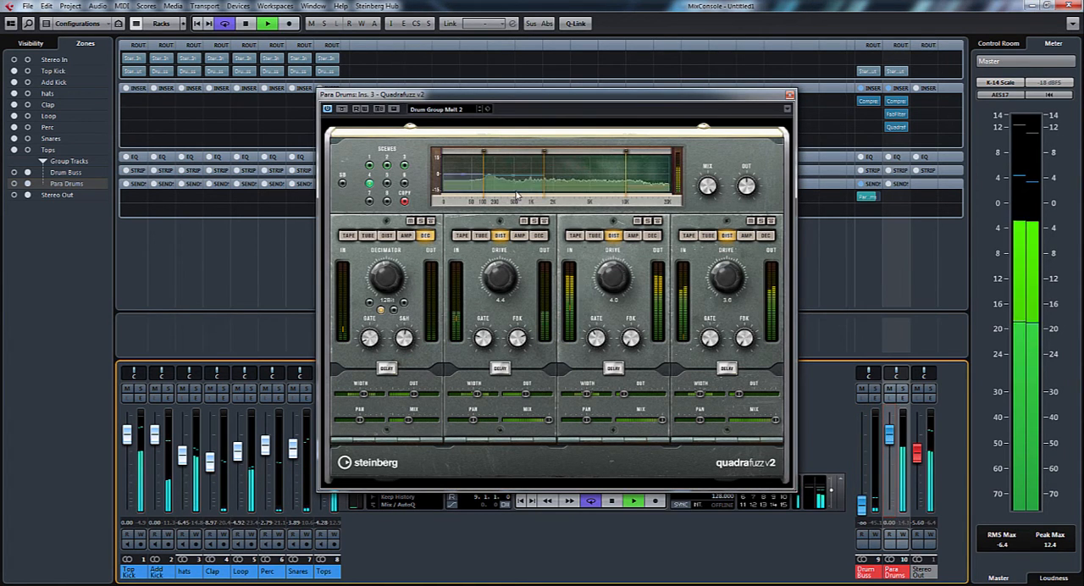
Audition the following Quadrafuzz presets during playback and settle on Drum Loop SpitFire 2
click(481, 110)
click(482, 110)
click(482, 110)
click(482, 110)
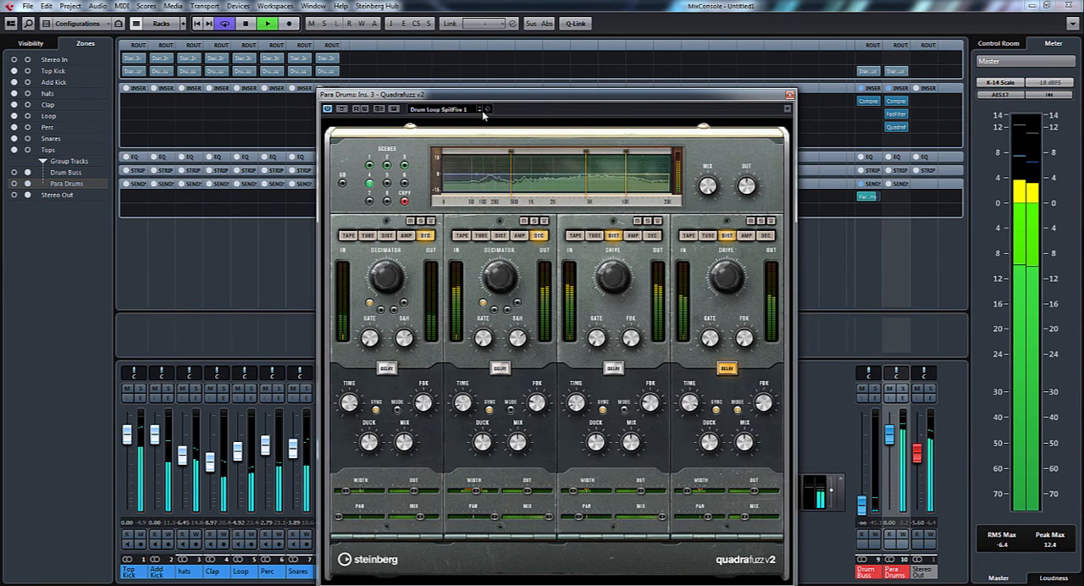
click(482, 110)
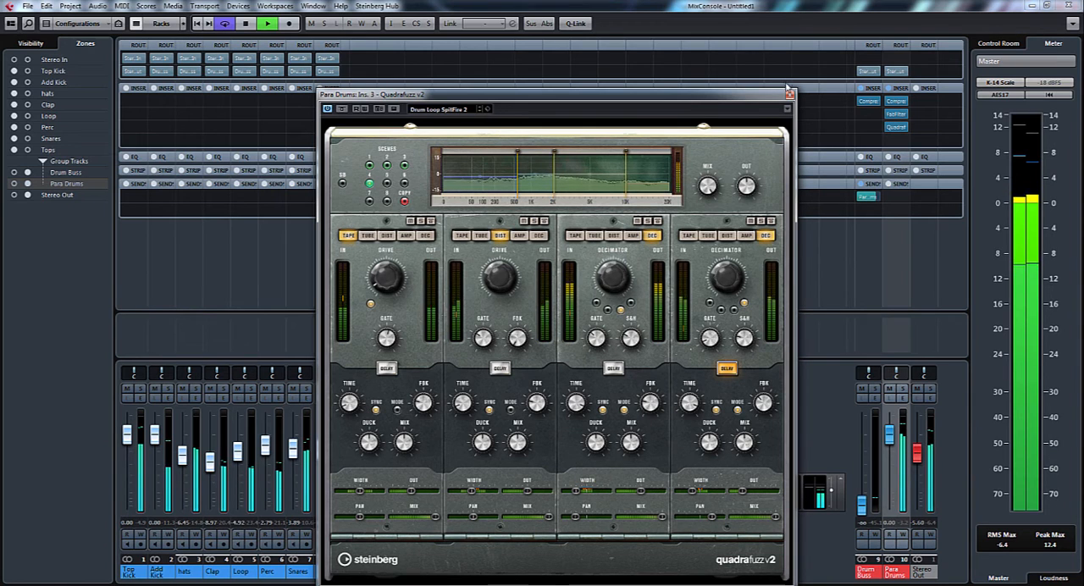
Compare Para Drums with its Pro-Q 2 bypassed, then shift the low cut to about 96 Hz and the bell to about 4637 Hz at +3 dB
click(883, 114)
click(790, 95)
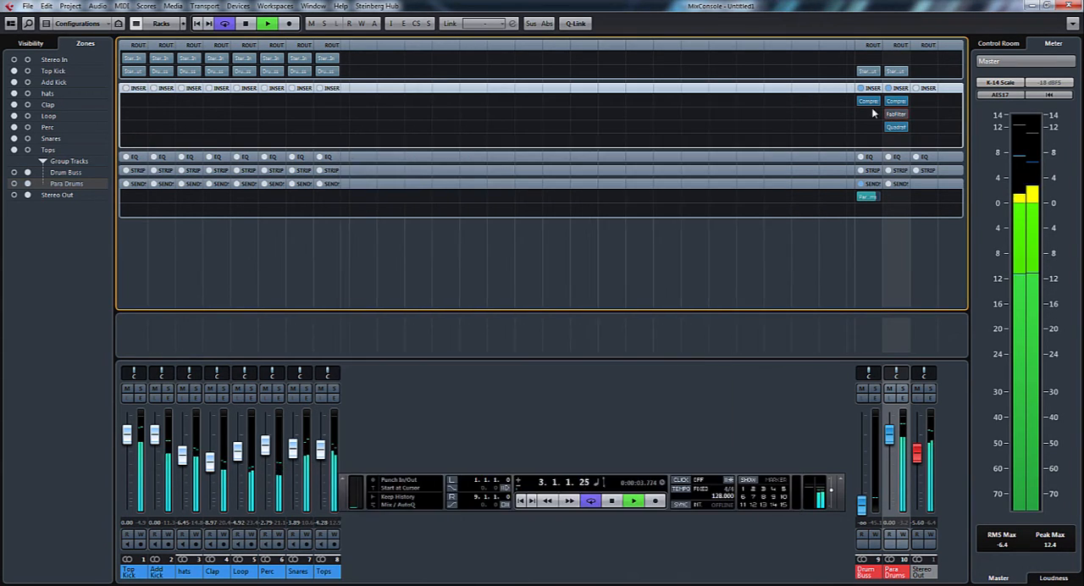
click(885, 115)
click(884, 114)
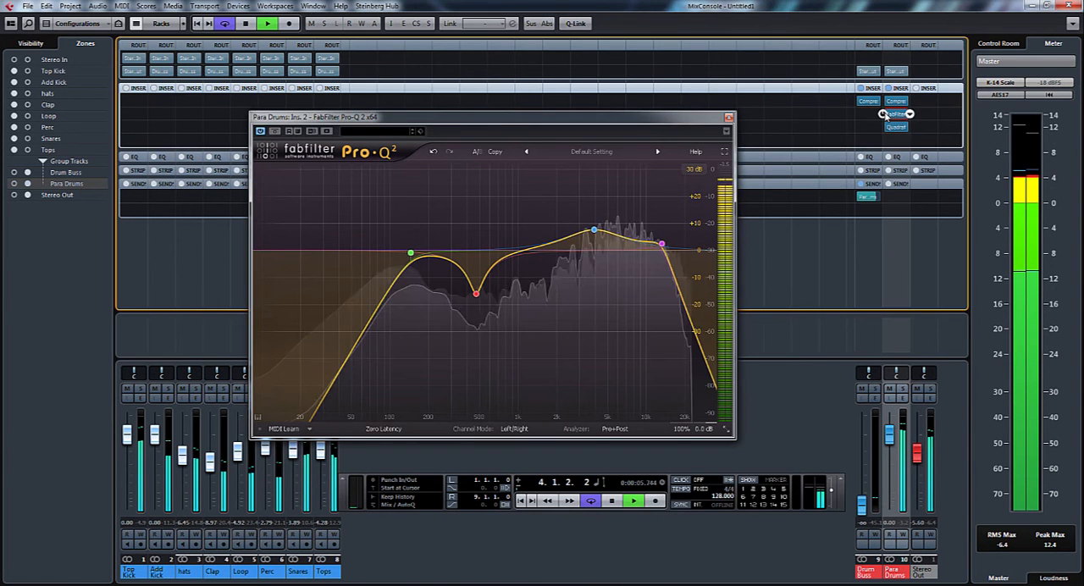
drag(402, 254, 389, 253)
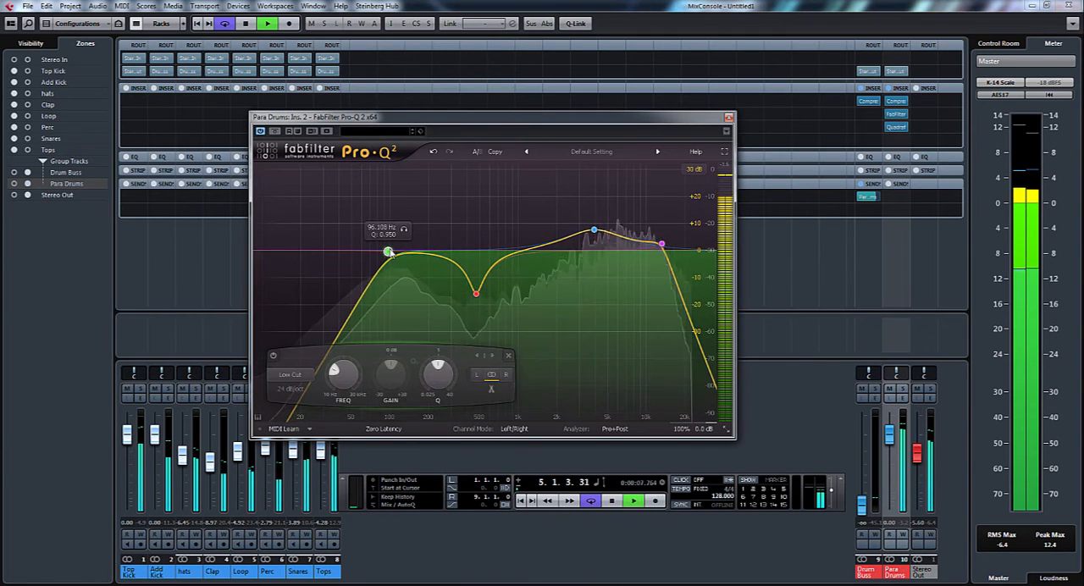
drag(595, 232, 603, 245)
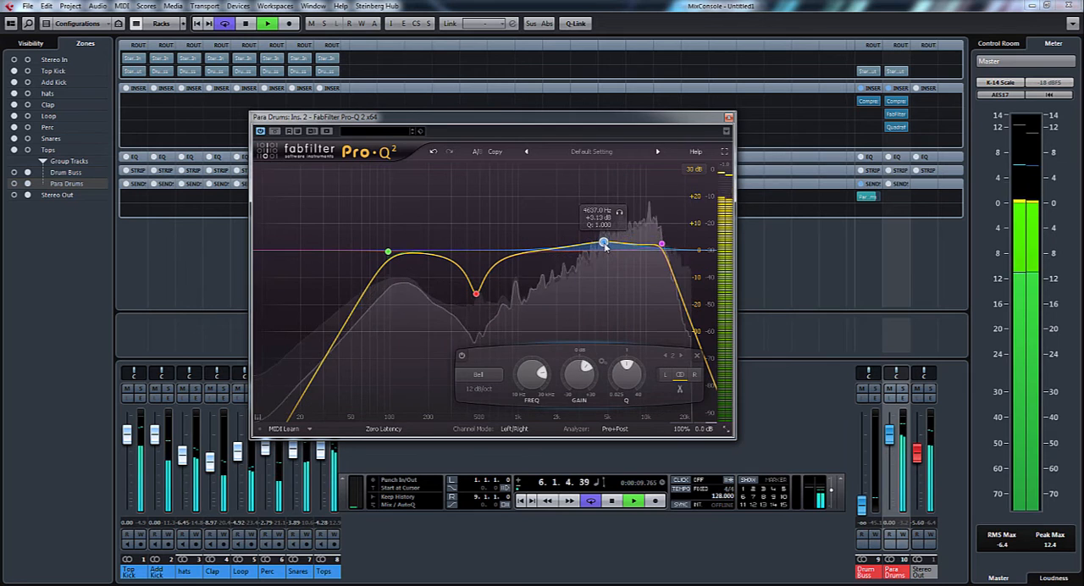
Restore the Drum Buss fader to 2.00, pull Para Drums down to minus infinity, close the EQ, and blend Para Drums in to -12.7 during playback
click(882, 527)
key(space)
drag(889, 456, 864, 433)
key(space)
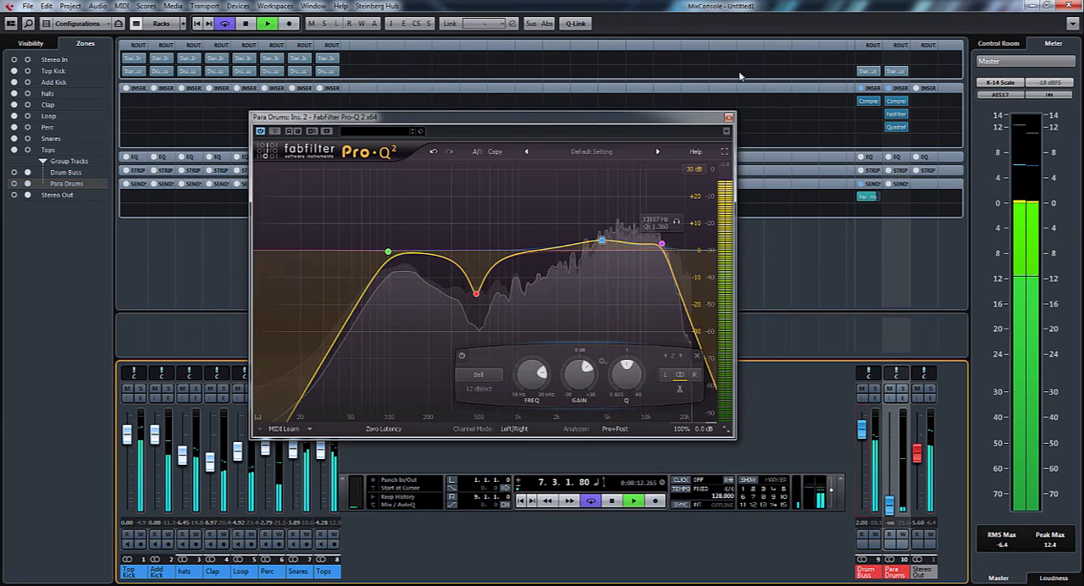
click(729, 118)
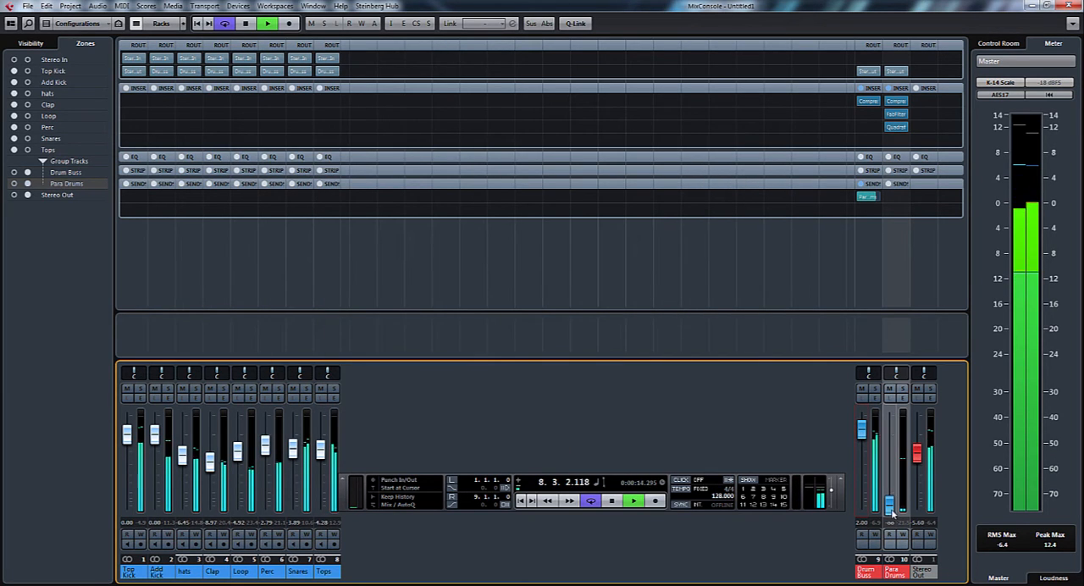
drag(891, 507, 889, 474)
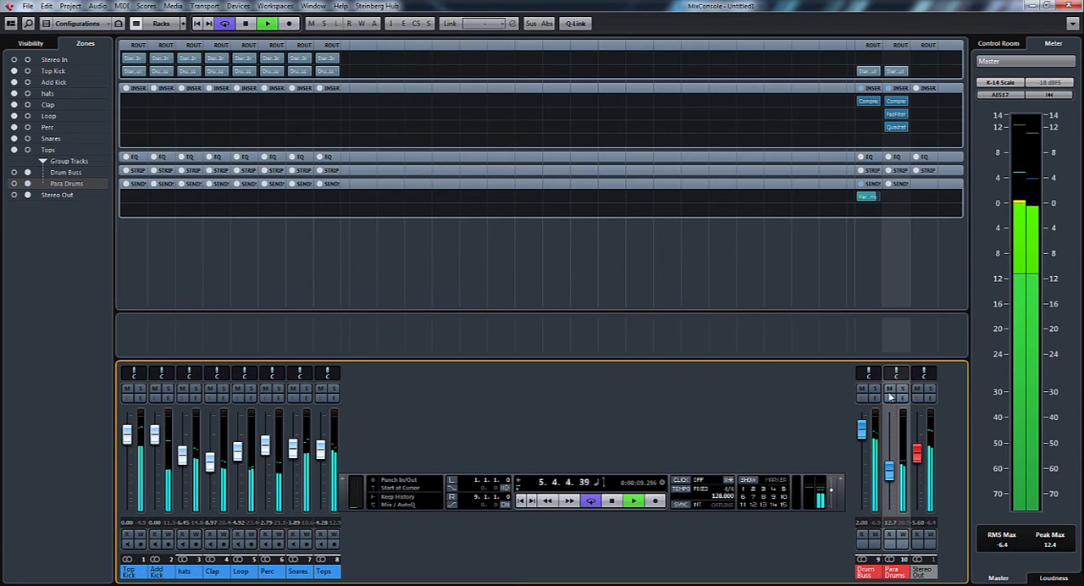
Compare the mix without and with the distorted Para Drums by toggling its mute, and stop playback
click(889, 389)
click(889, 389)
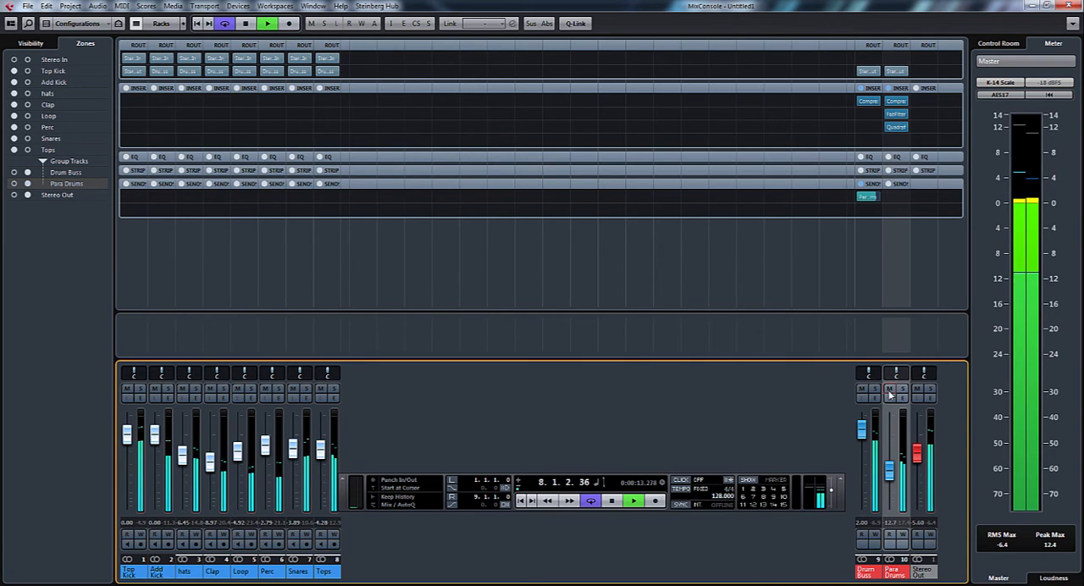
key(space)
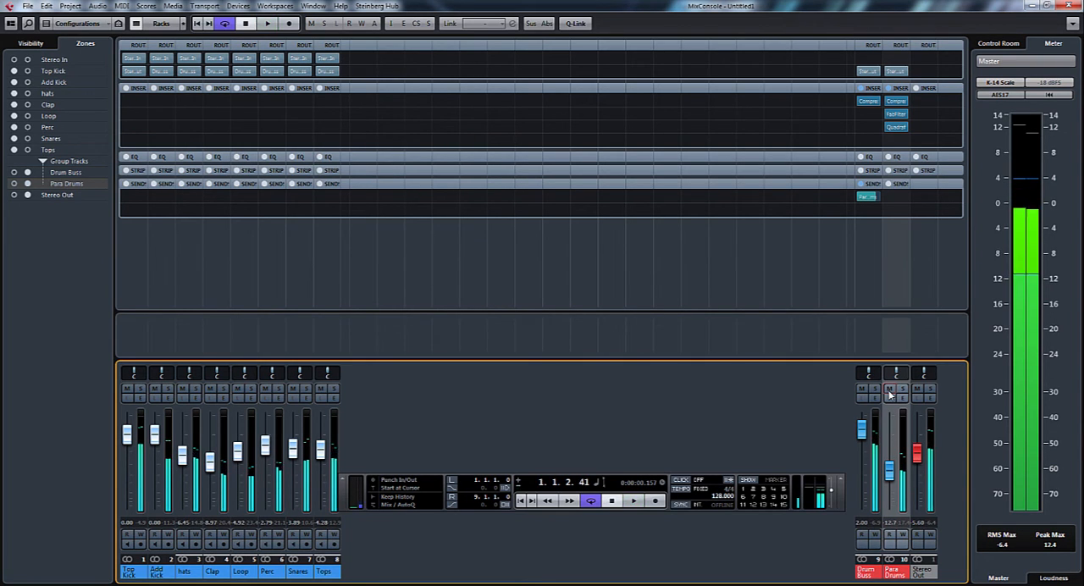
Insert StereoEnhancer in the fourth insert slot of Para Drums and widen it to 139 during playback
click(905, 139)
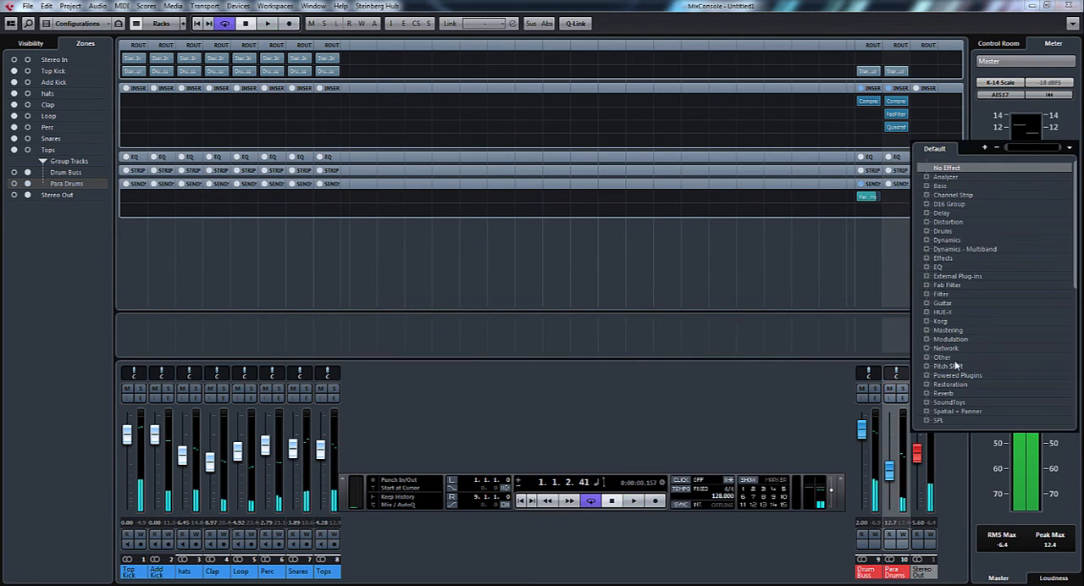
click(925, 412)
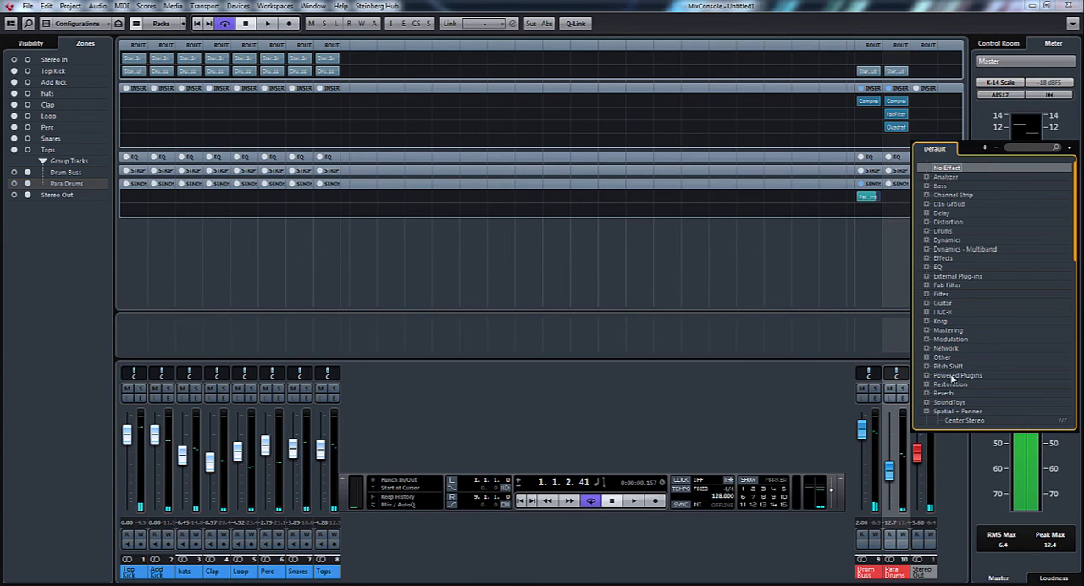
drag(1071, 242, 1071, 309)
click(972, 393)
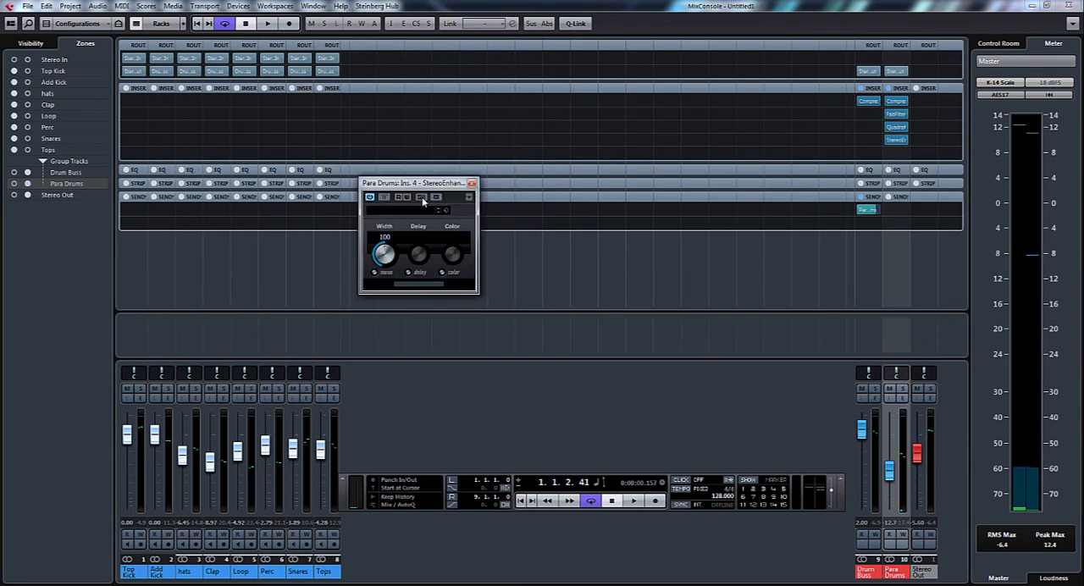
key(space)
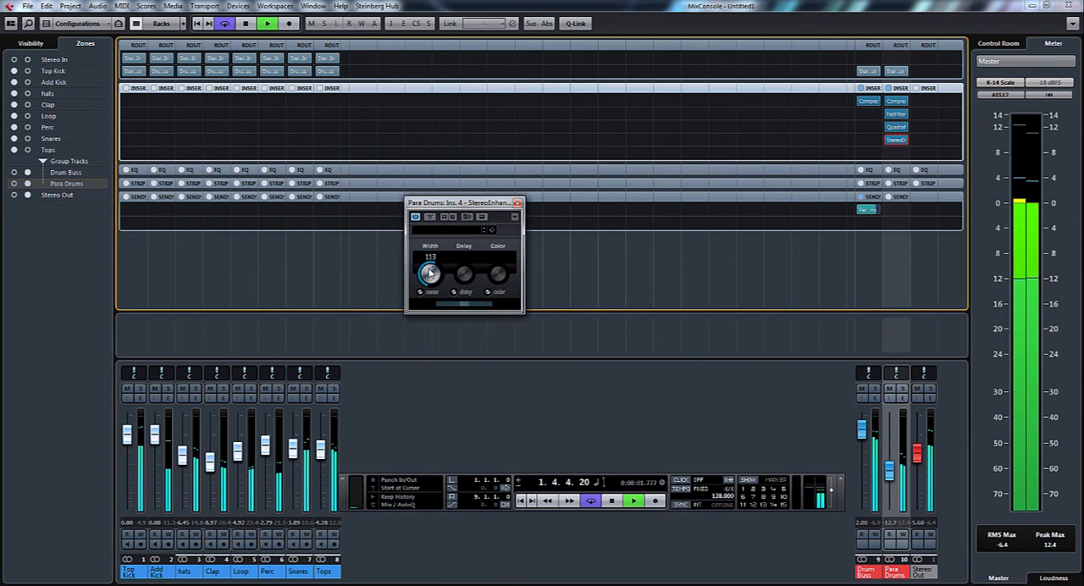
drag(434, 231, 439, 220)
Raise the Para Drums fader to -2.46, listen to the widened mix, stop playback, and nudge the fader to -1.67
drag(889, 470, 889, 443)
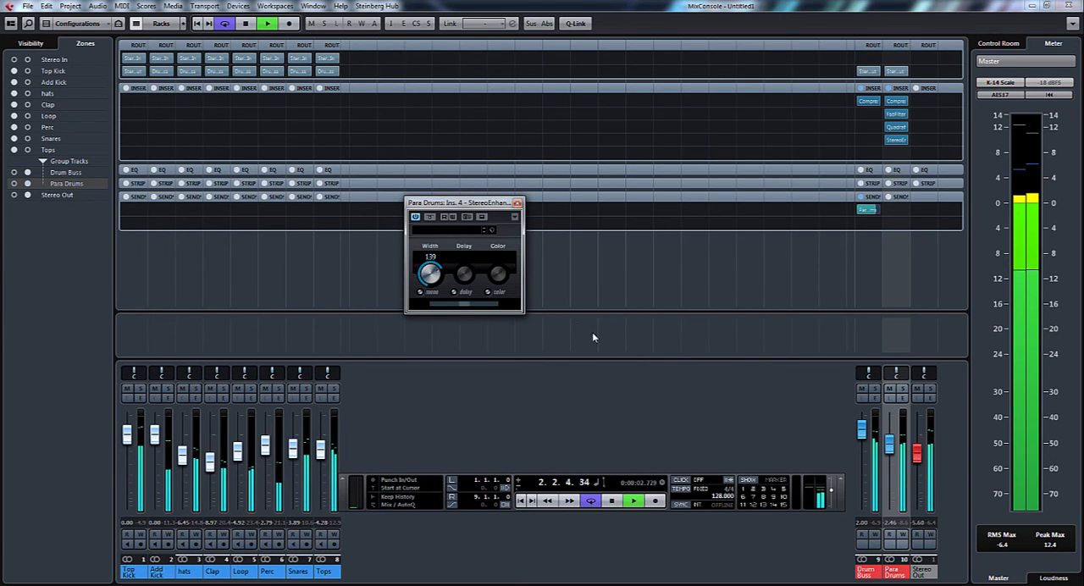
click(685, 356)
key(space)
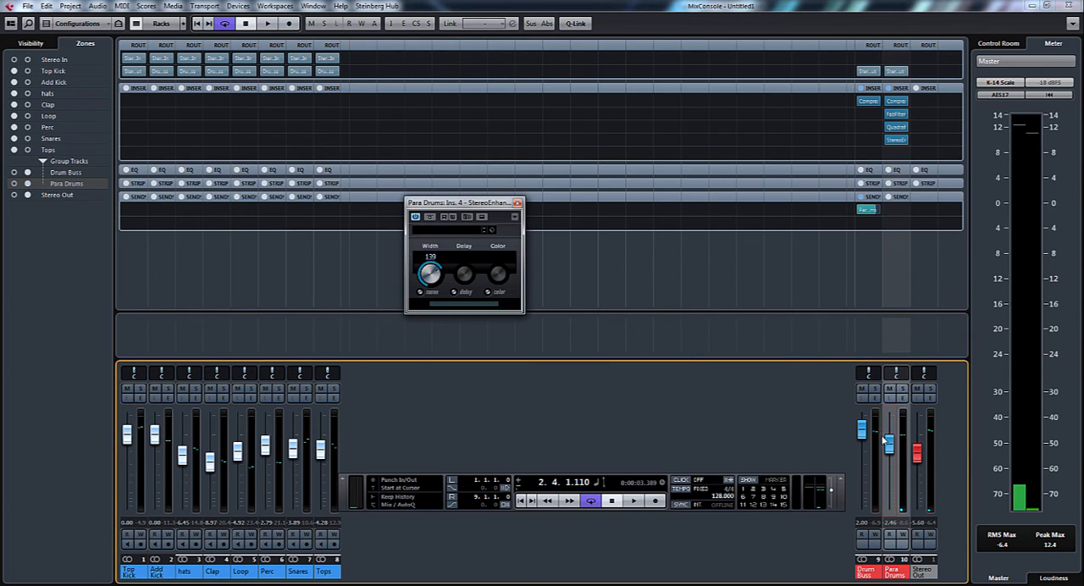
mouse_move(890, 443)
mouse_down()
mouse_move(893, 512)
mouse_move(894, 445)
mouse_up()
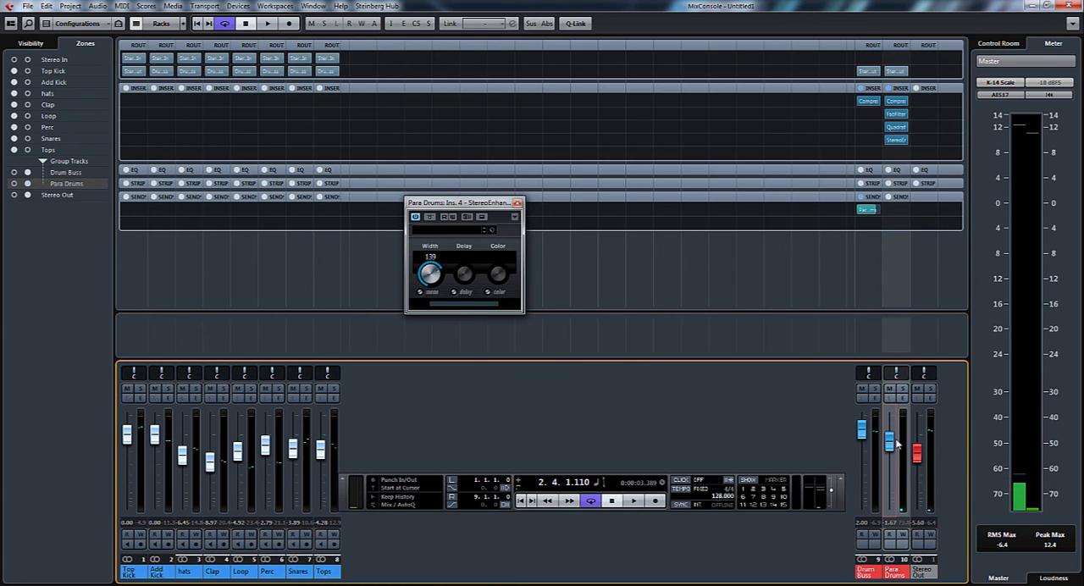
Rebalance with Para Drums fully down, Drum Buss at 2.20 and Stereo Out at -3.14, then blend Para Drums in to -10.1 and stop playback
drag(889, 442, 890, 508)
key(space)
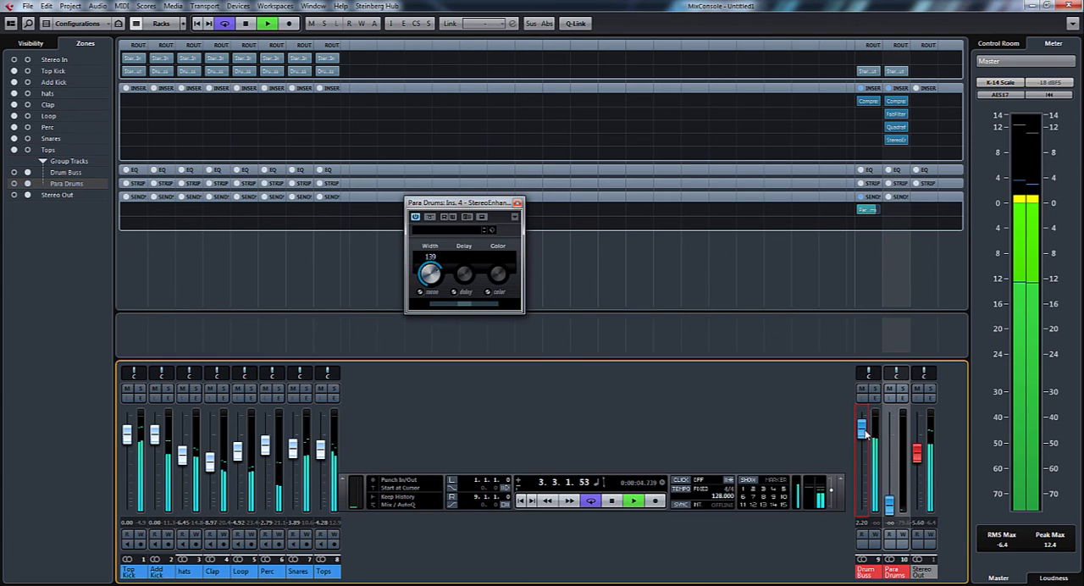
mouse_move(917, 455)
mouse_down()
mouse_move(918, 440)
mouse_move(919, 450)
mouse_up()
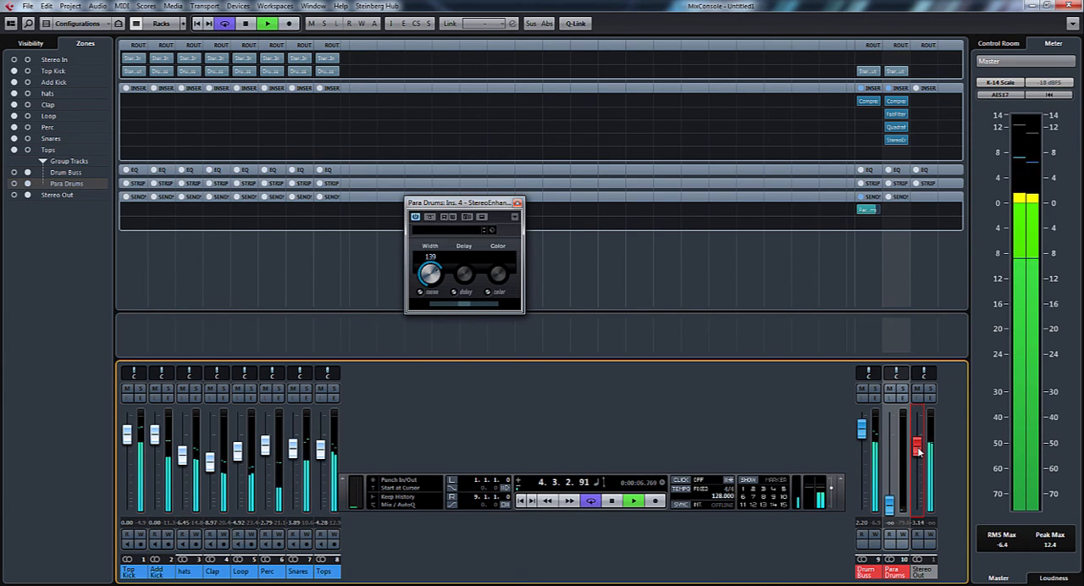
drag(889, 505, 891, 469)
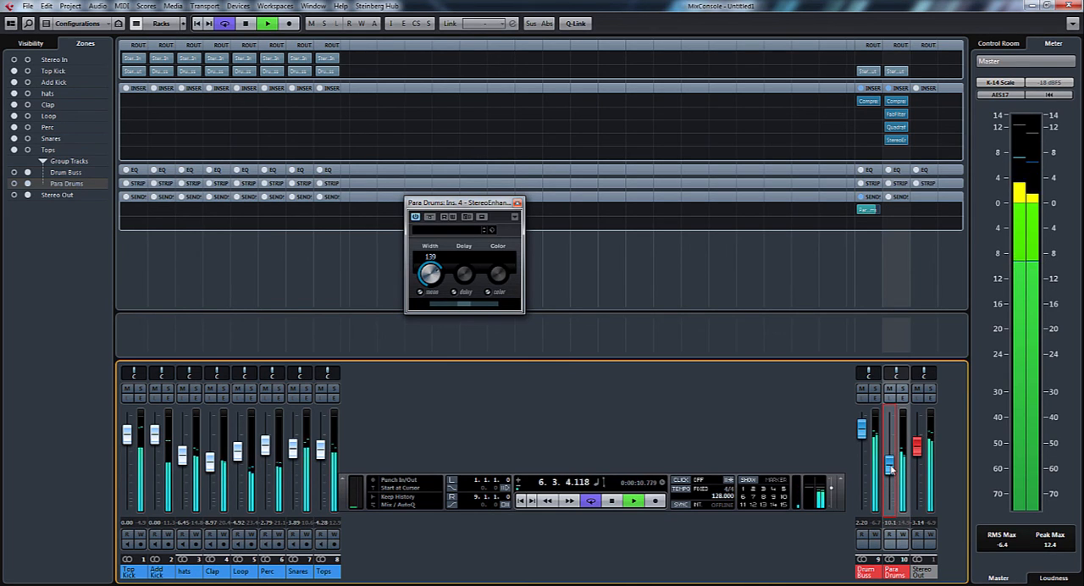
key(space)
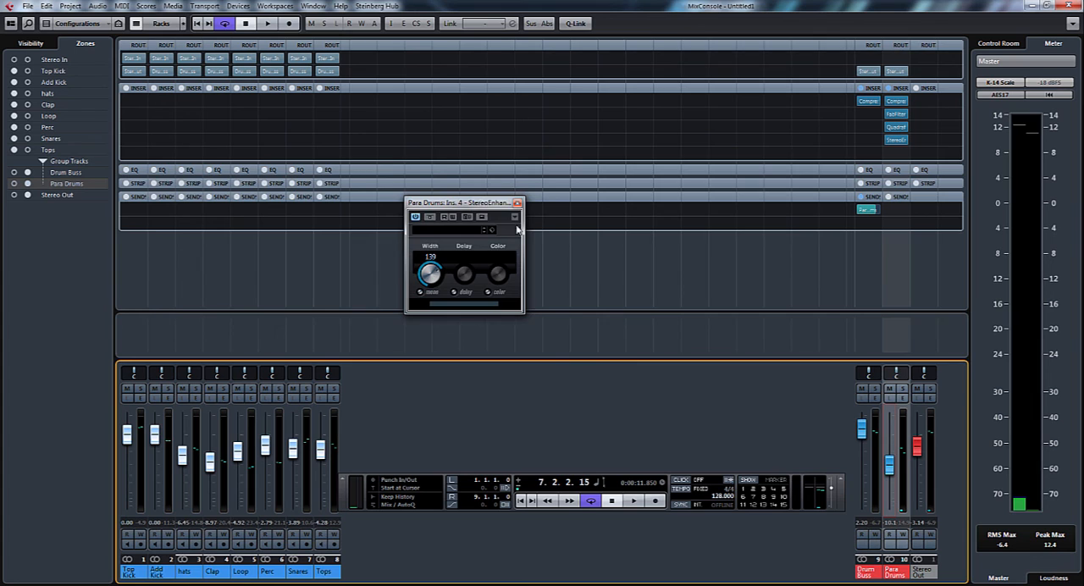
drag(482, 205, 668, 302)
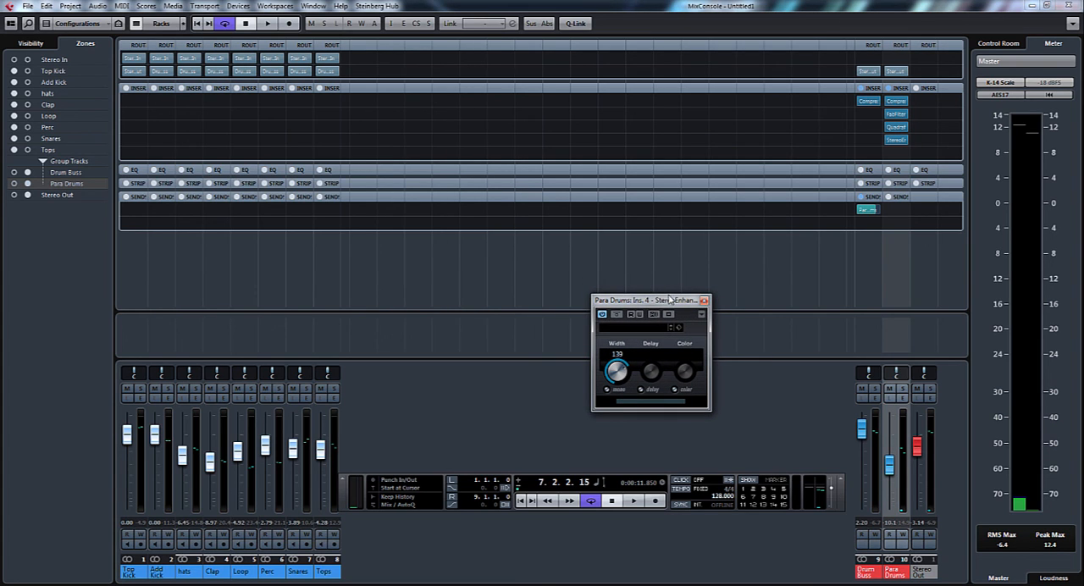
drag(672, 301, 745, 363)
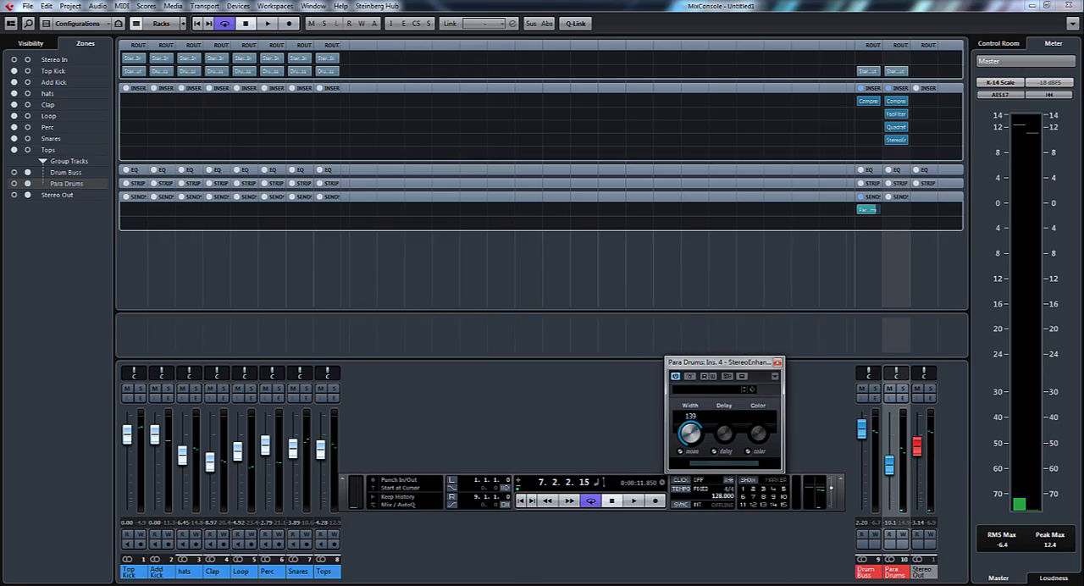